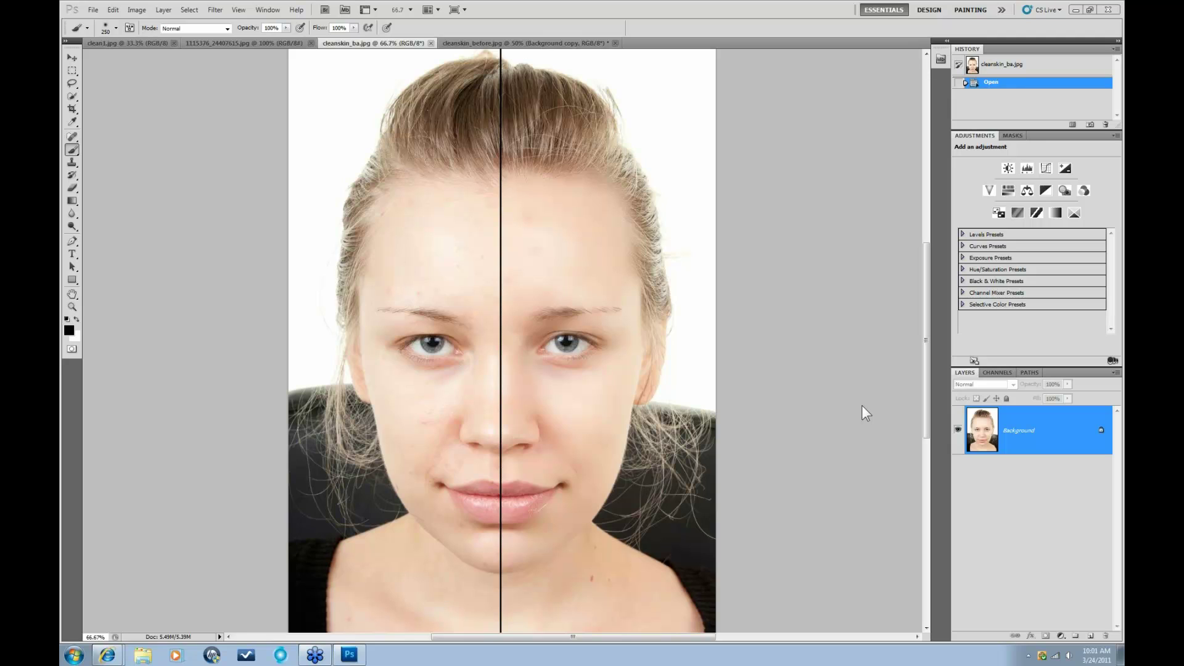
# In cleanskin_before.jpg, duplicate the portrait layer to create Background copy 2.
pyautogui.click(493, 43)
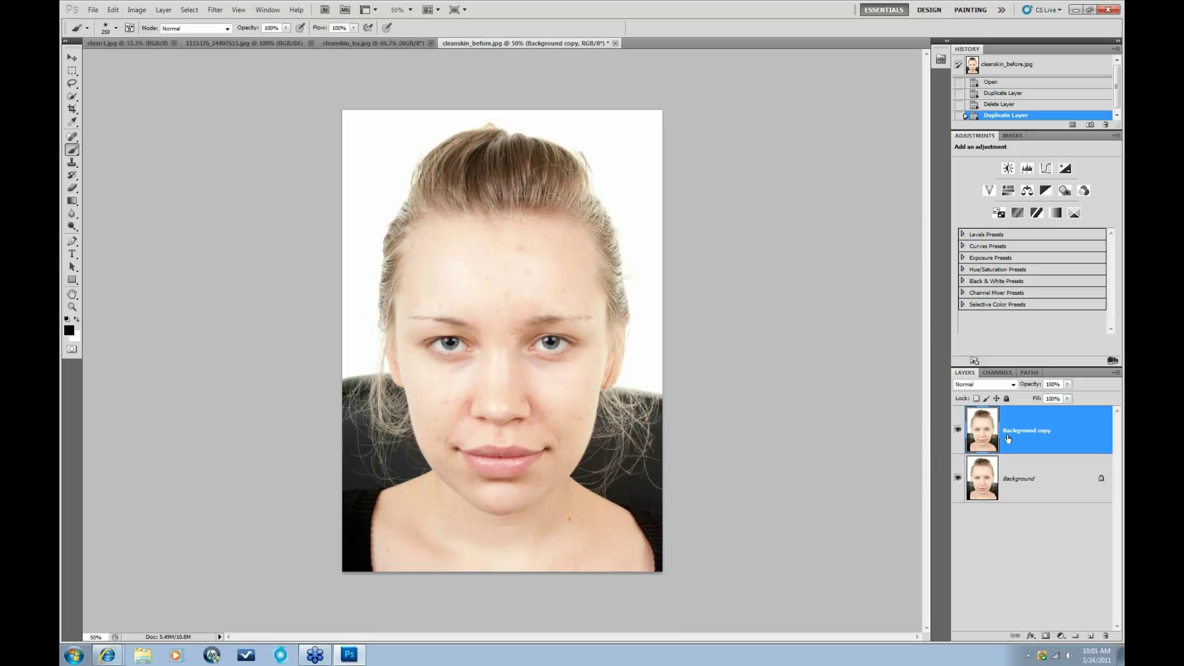
pyautogui.doubleClick(1039, 432)
pyautogui.moveTo(1039, 431); pyautogui.dragTo(1090, 636)
# Launch Filter > Topaz Labs > Topaz Clean 3 on the duplicated layer.
pyautogui.click(215, 10)
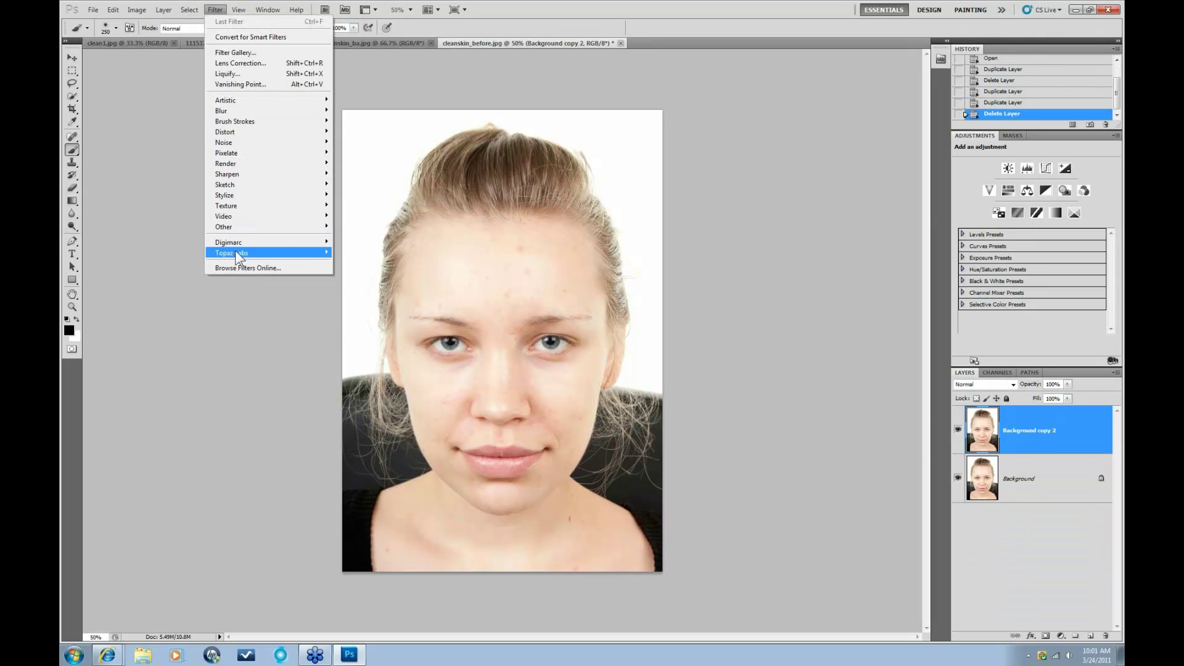
pyautogui.moveTo(240, 253)
pyautogui.click(365, 263)
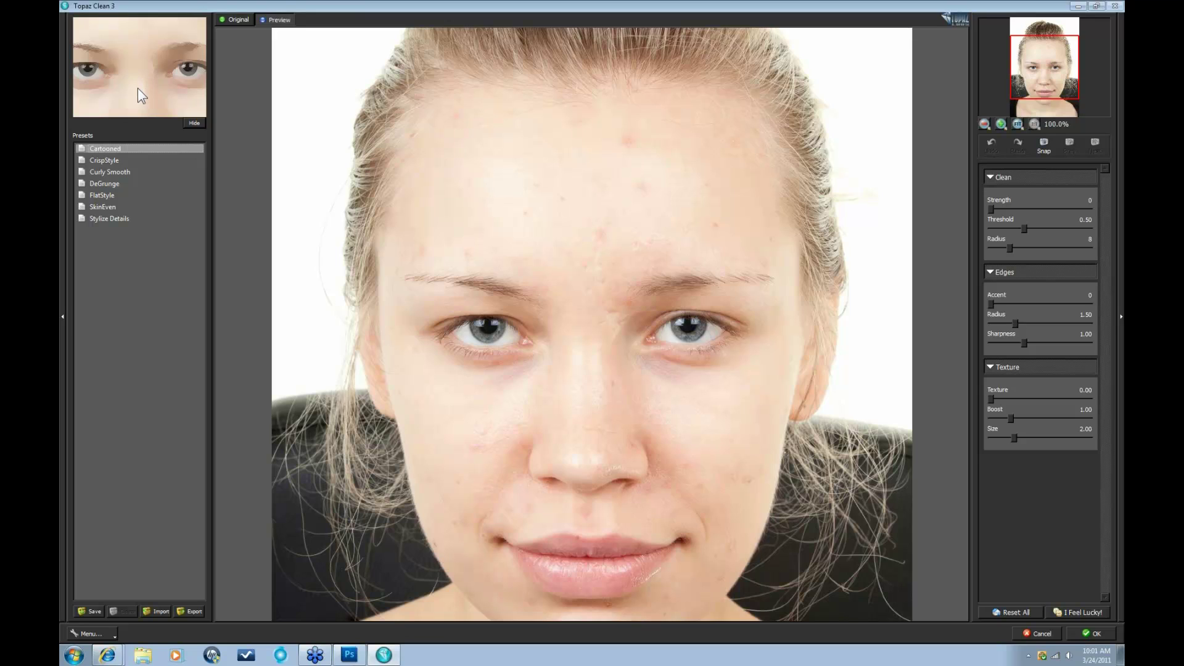
# Preview the Cartooned preset, zoom out to 70.7%, preview SkinEven, then Reset All.
pyautogui.click(102, 149)
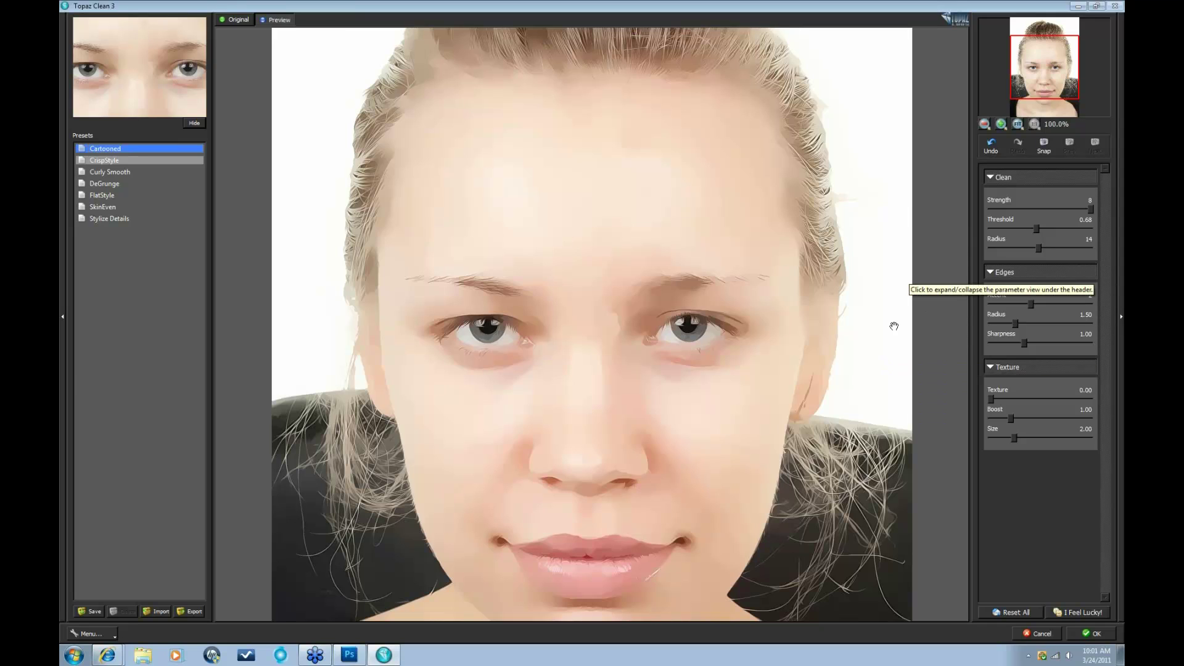
pyautogui.click(980, 123)
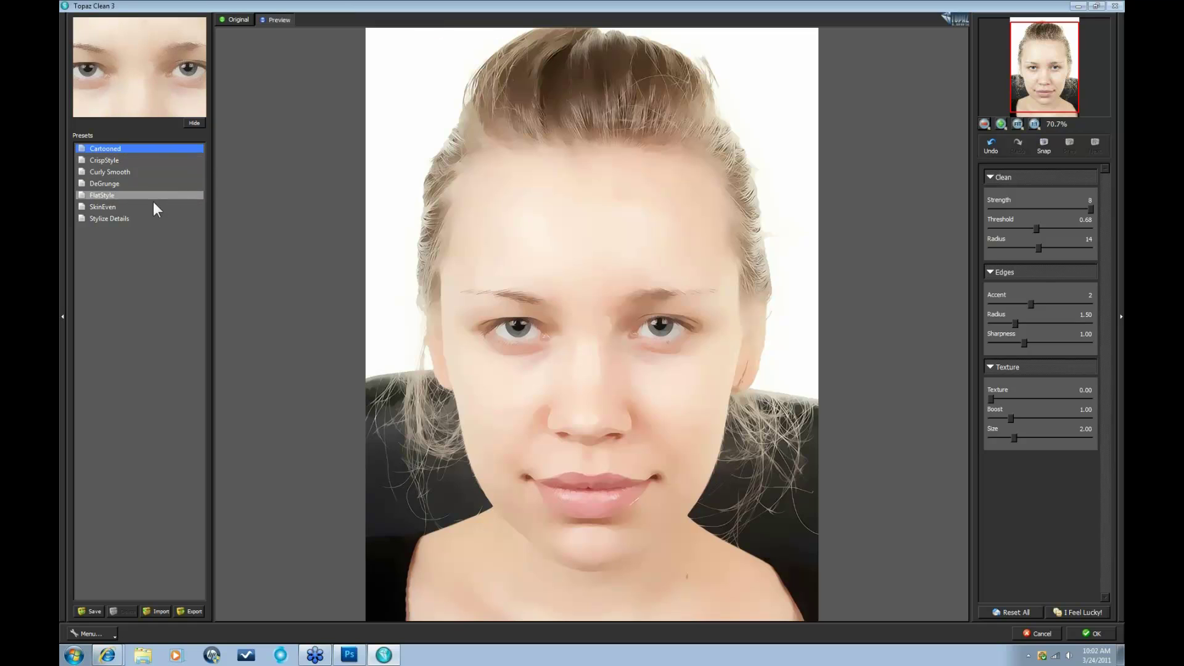
pyautogui.click(95, 206)
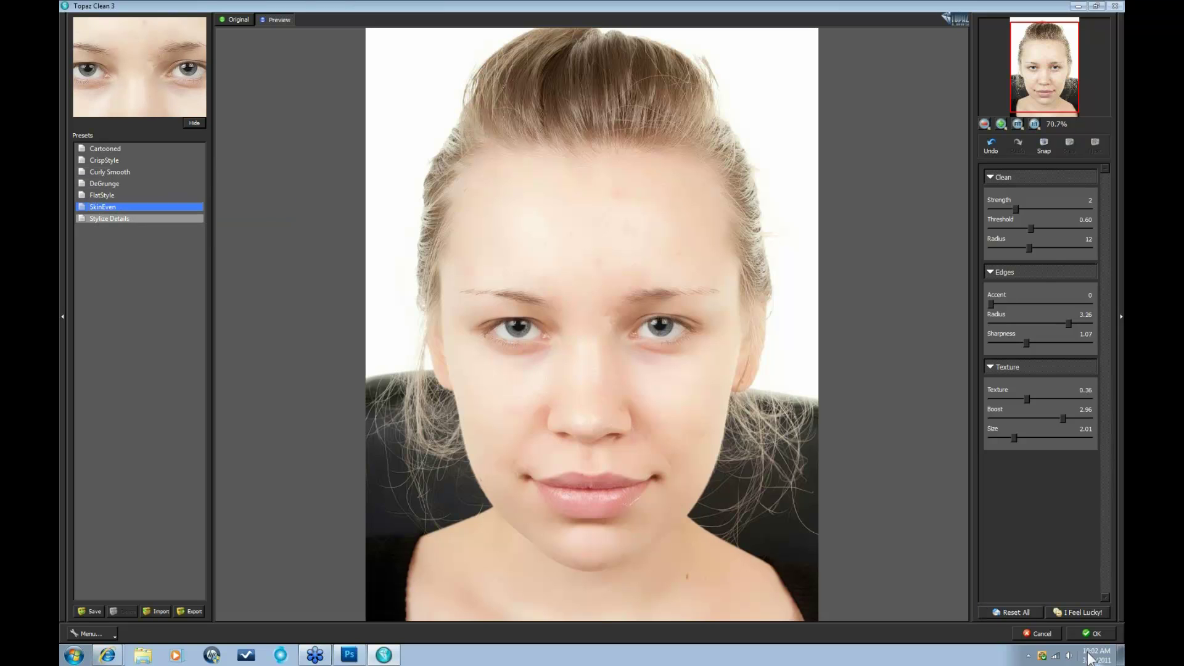
pyautogui.click(1024, 613)
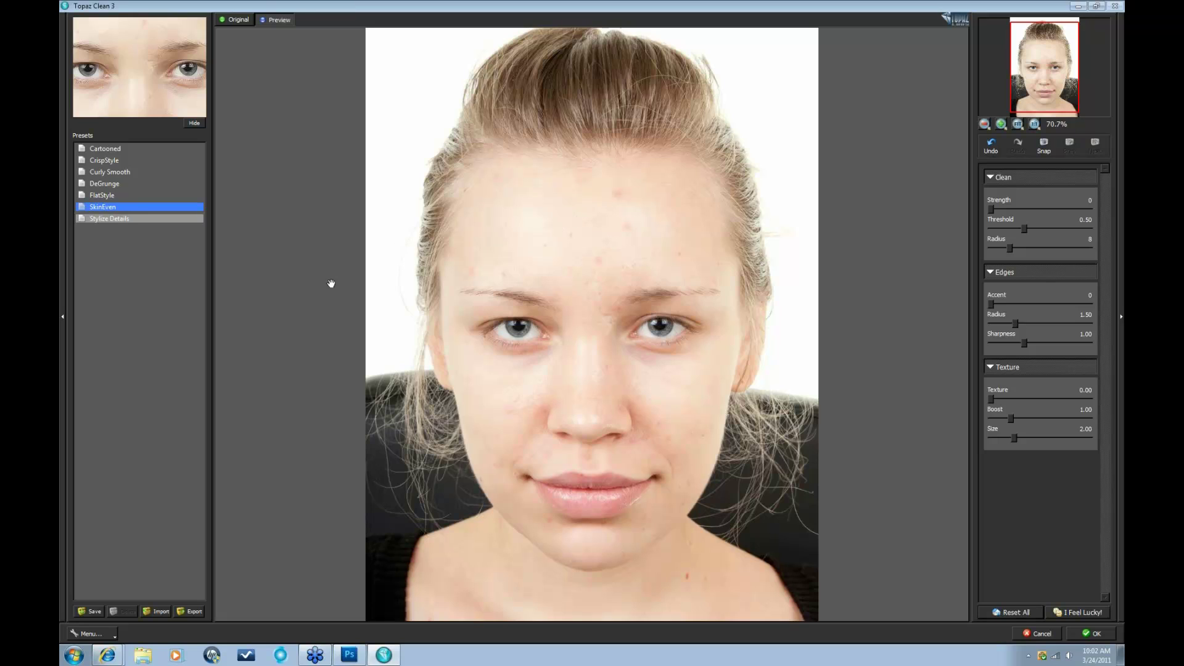
# Apply SkinEven (Strength 2, Threshold 0.60, Radius 12), compare with Original, and collapse Edges.
pyautogui.click(100, 207)
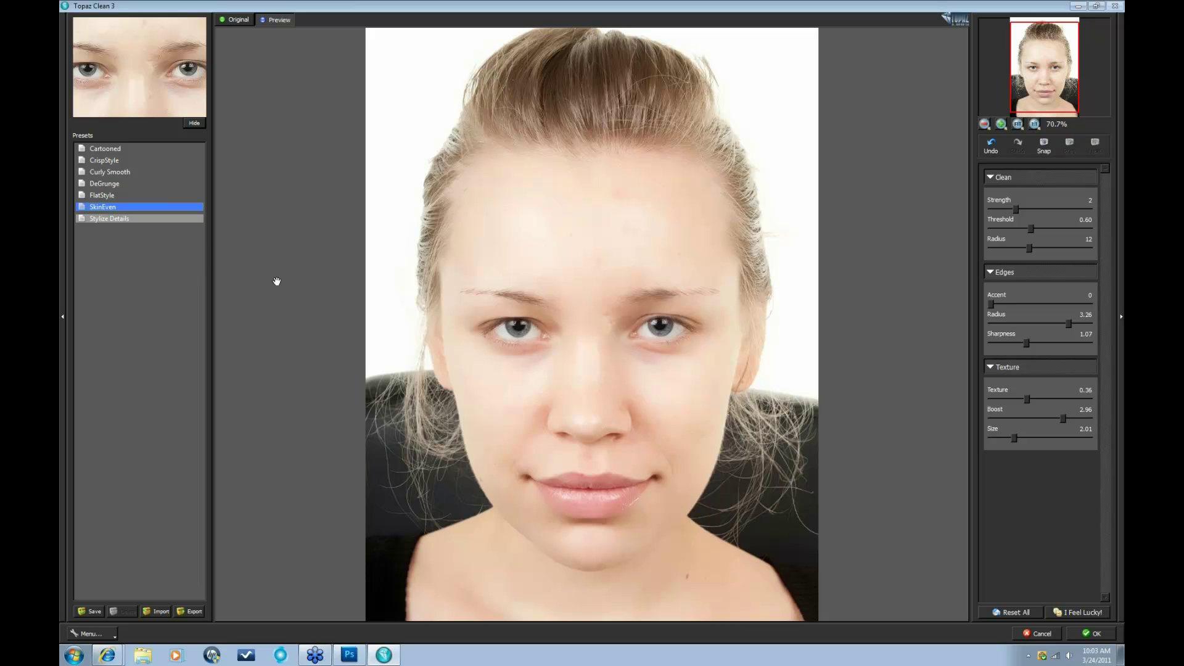
pyautogui.click(257, 289)
pyautogui.click(257, 289)
pyautogui.click(668, 401)
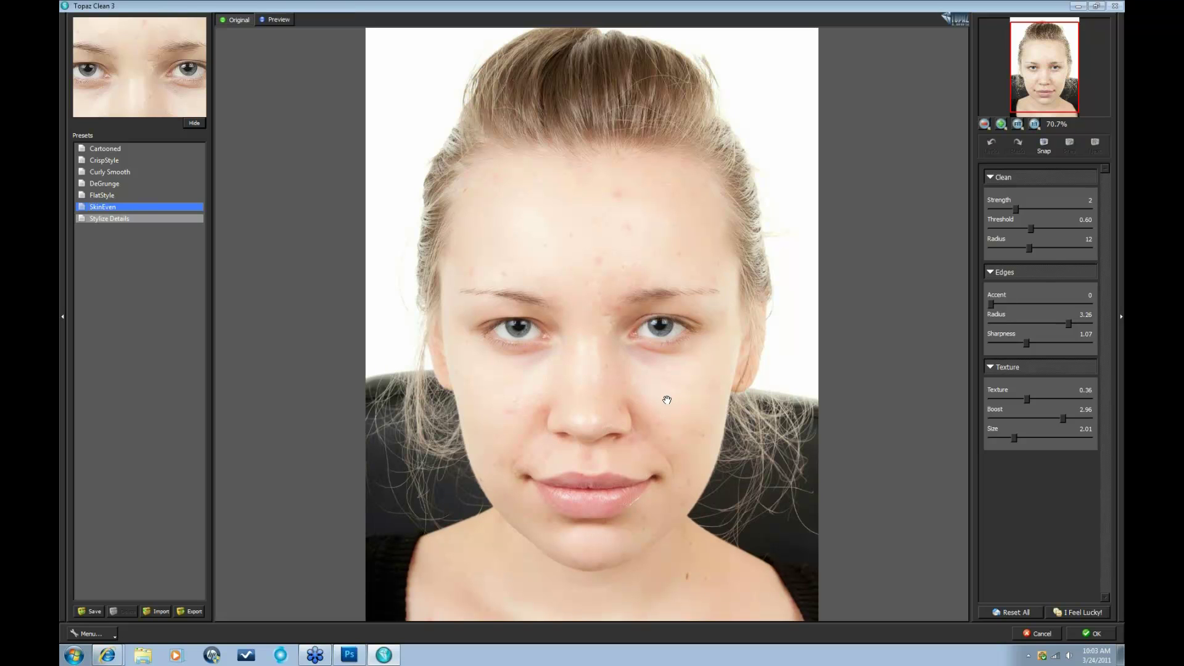
pyautogui.click(667, 400)
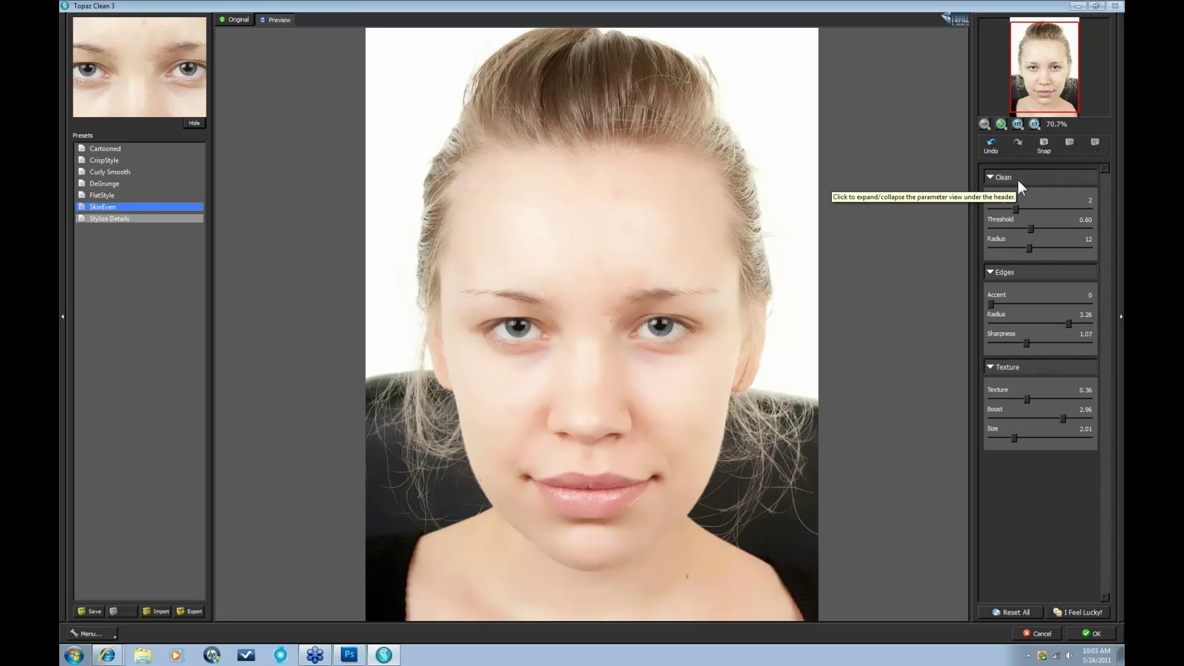
pyautogui.click(989, 271)
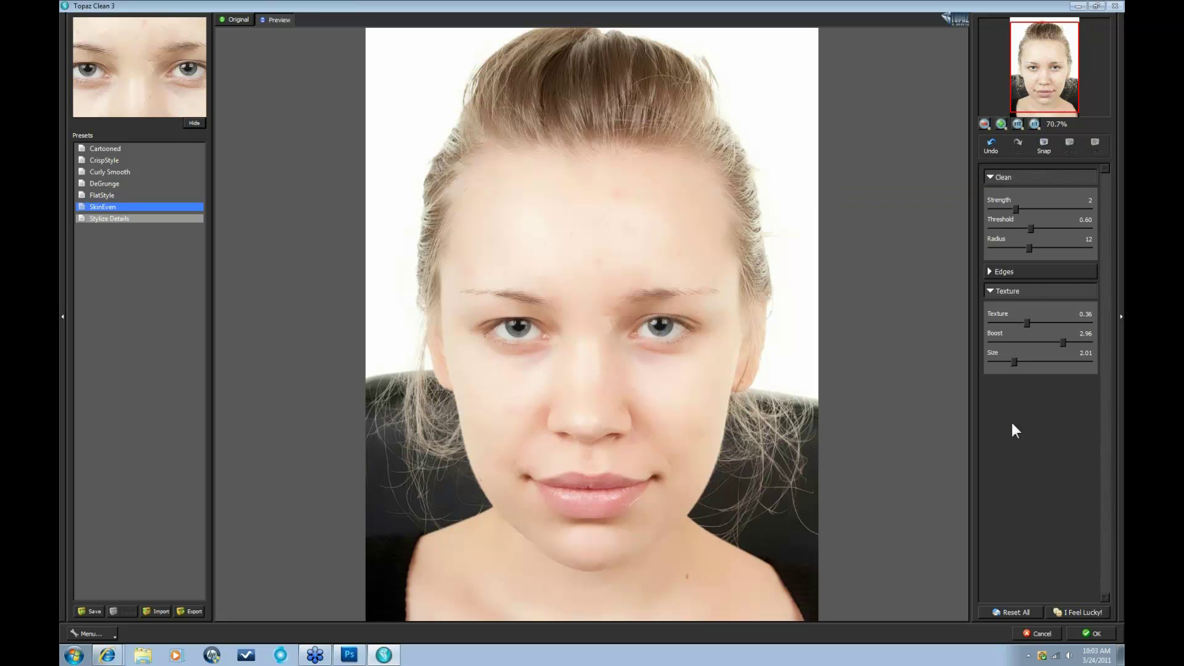
# Reset all settings, set Clean Strength to 2, and compare with the original.
pyautogui.click(1018, 613)
pyautogui.click(1021, 205)
pyautogui.click(1025, 209)
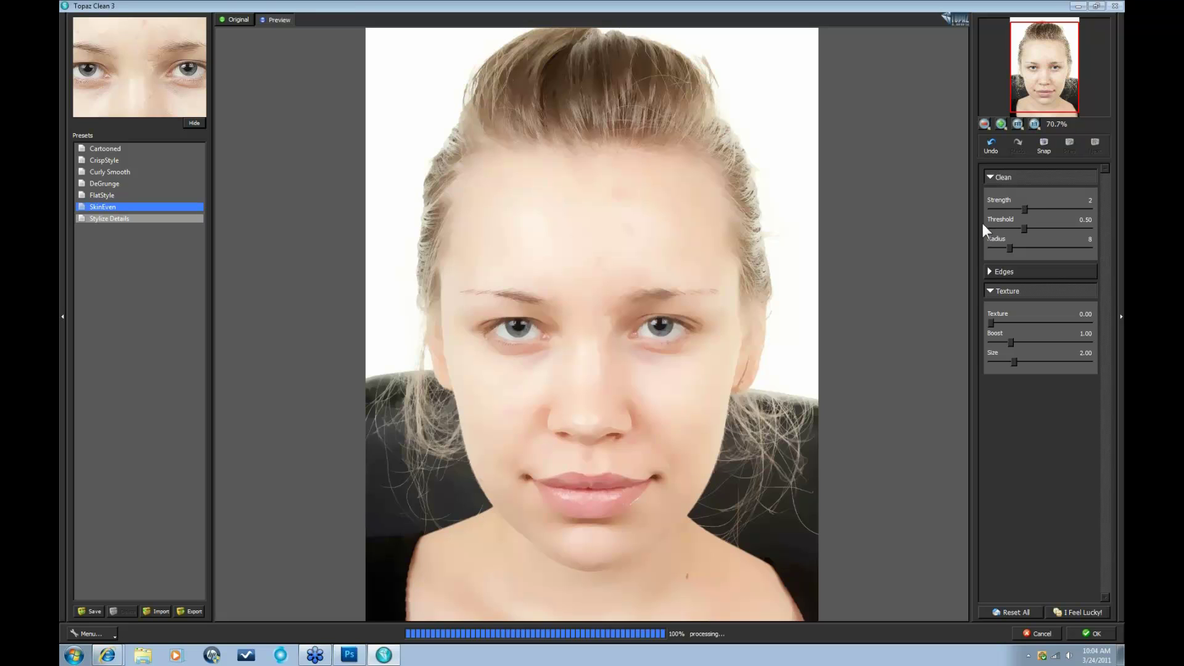
pyautogui.click(661, 402)
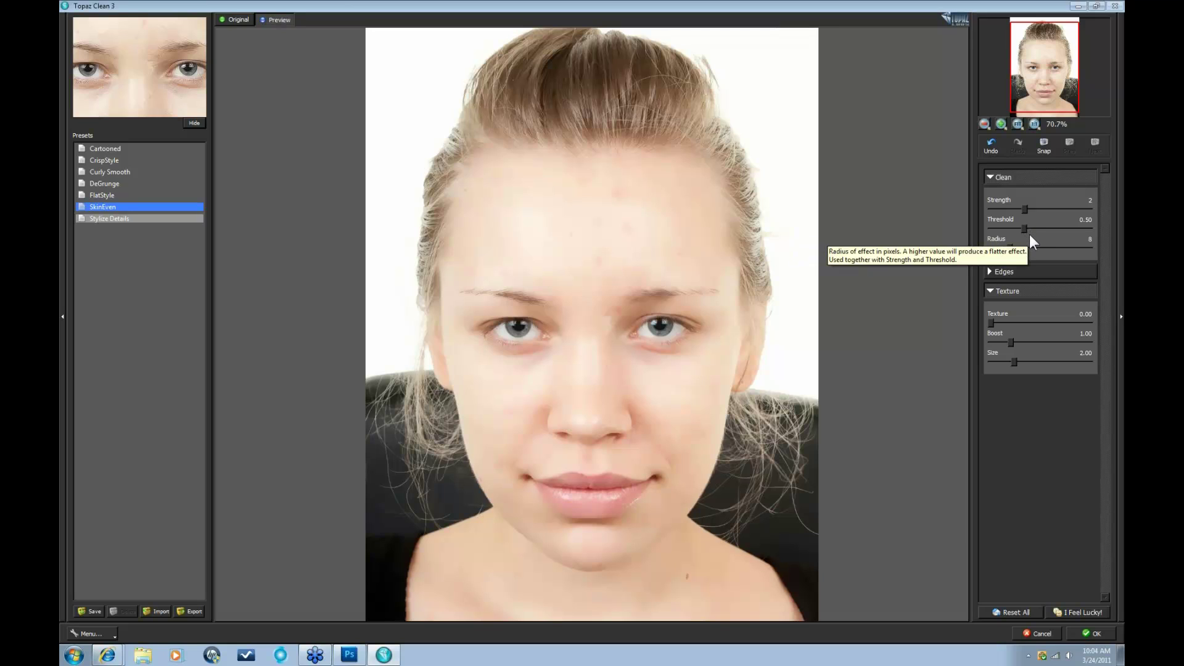
# Raise Clean Radius to about 23 to preview, then lower it back to around 9-10.
pyautogui.moveTo(1026, 229); pyautogui.dragTo(1090, 228)
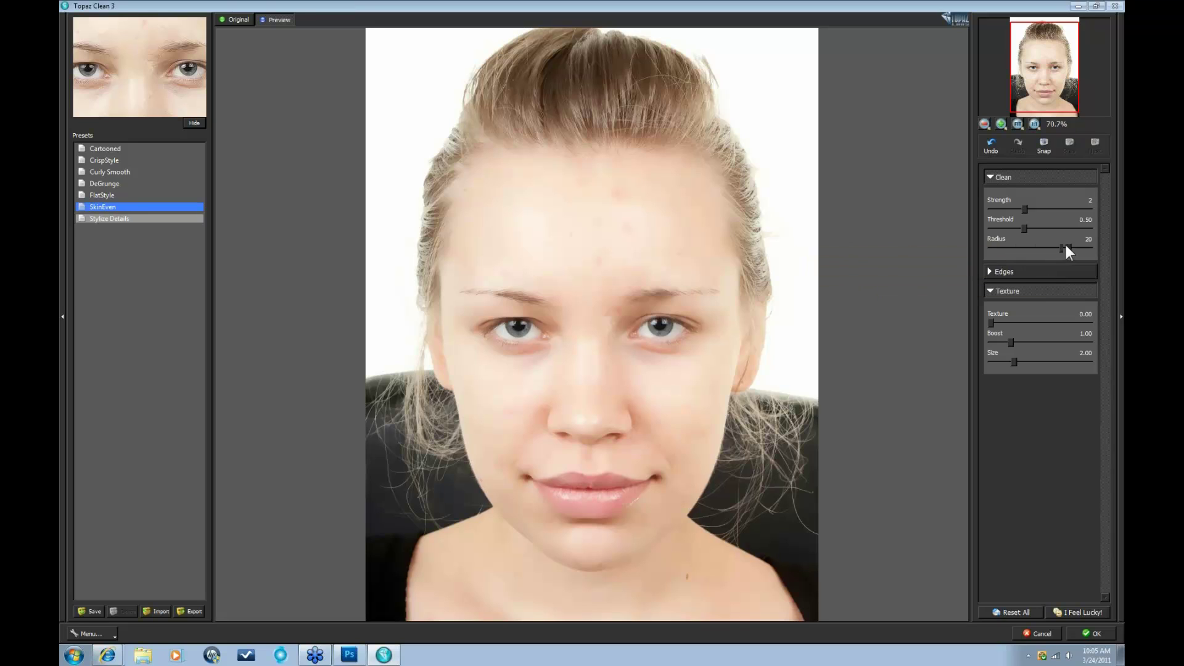
pyautogui.click(1085, 248)
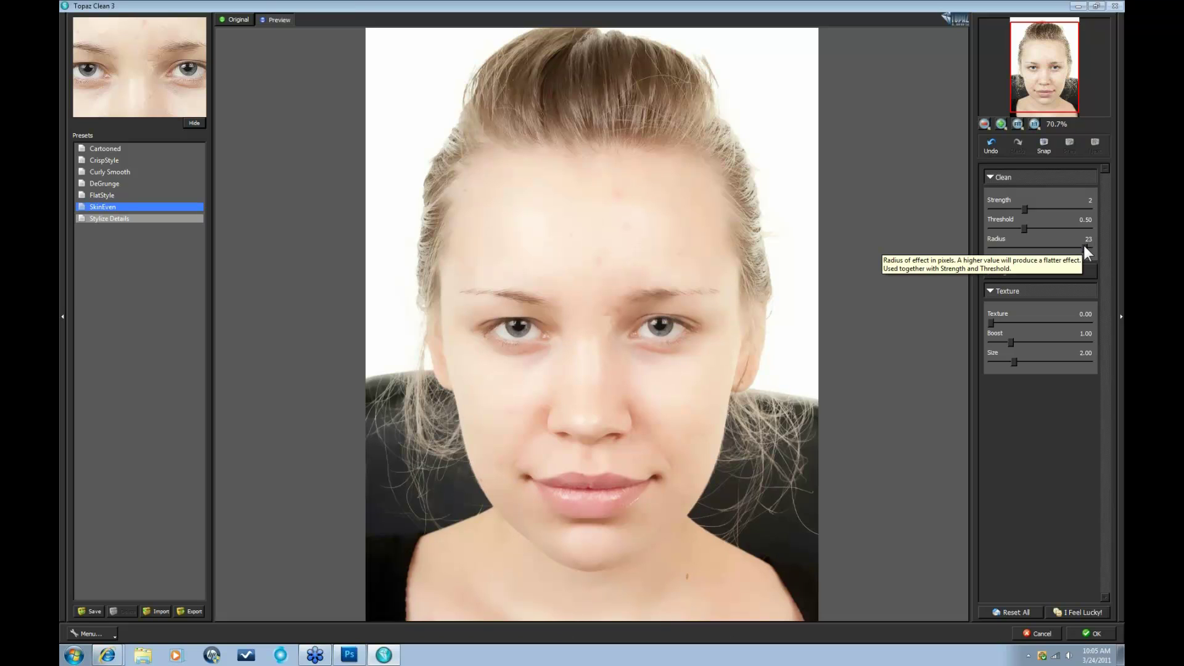
pyautogui.moveTo(1084, 247); pyautogui.dragTo(1075, 244)
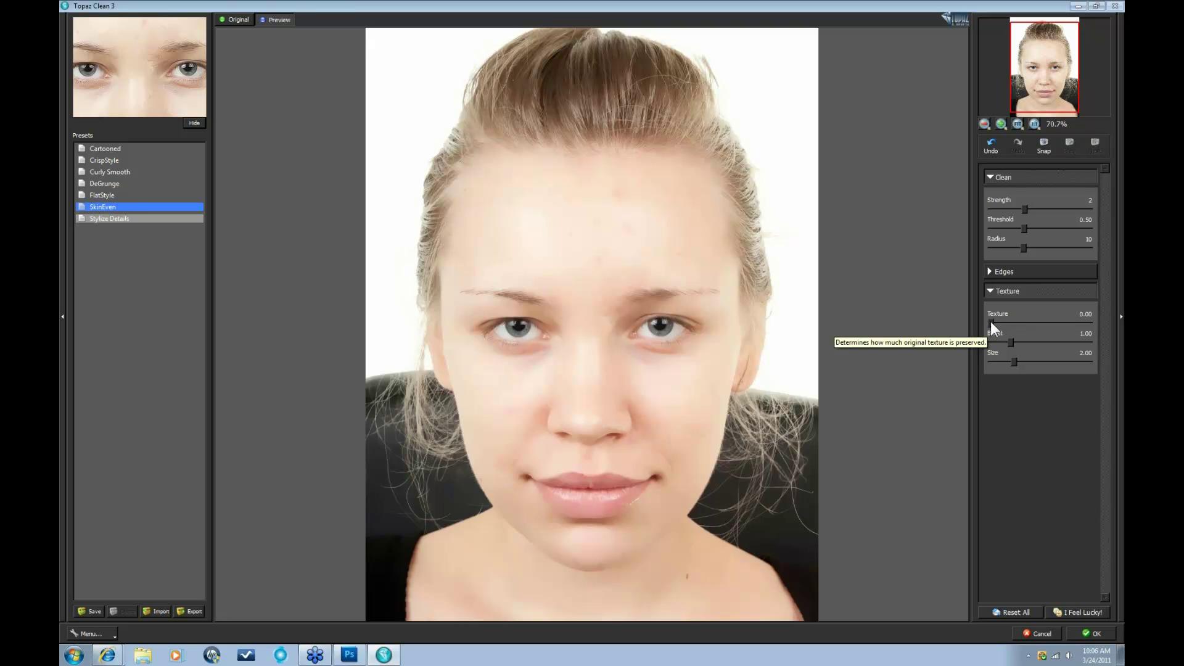
# Set Radius 10, Texture 0.53 and Boost 2.27, comparing against the original between changes.
pyautogui.moveTo(990, 323); pyautogui.dragTo(1002, 320)
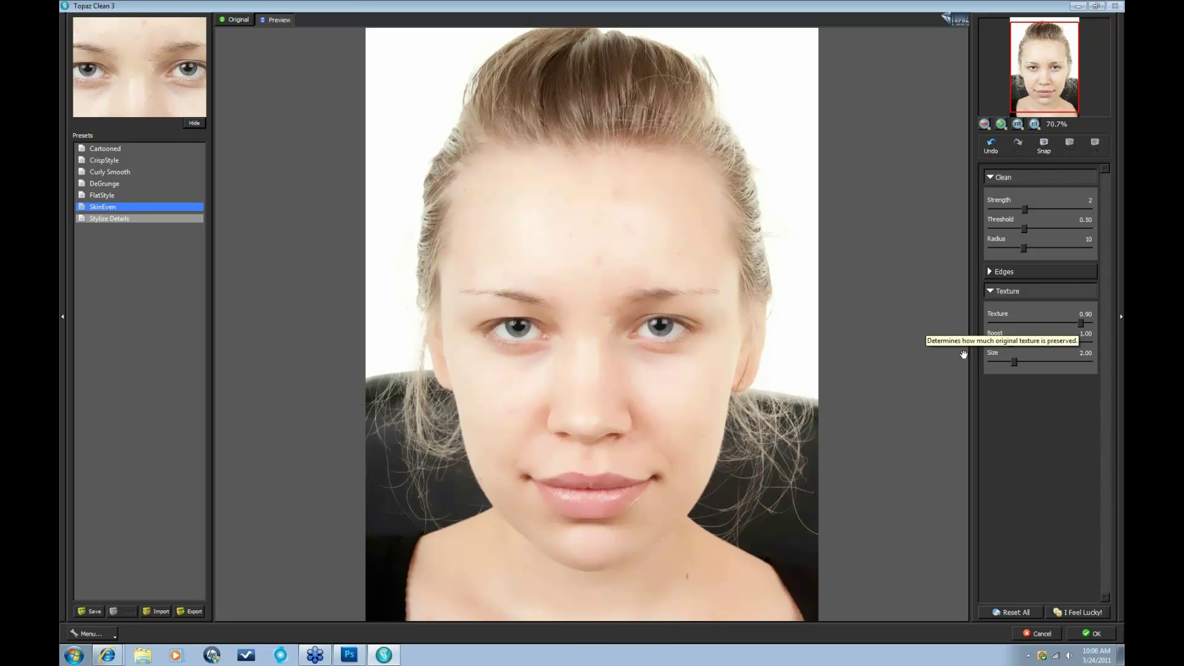
pyautogui.click(725, 340)
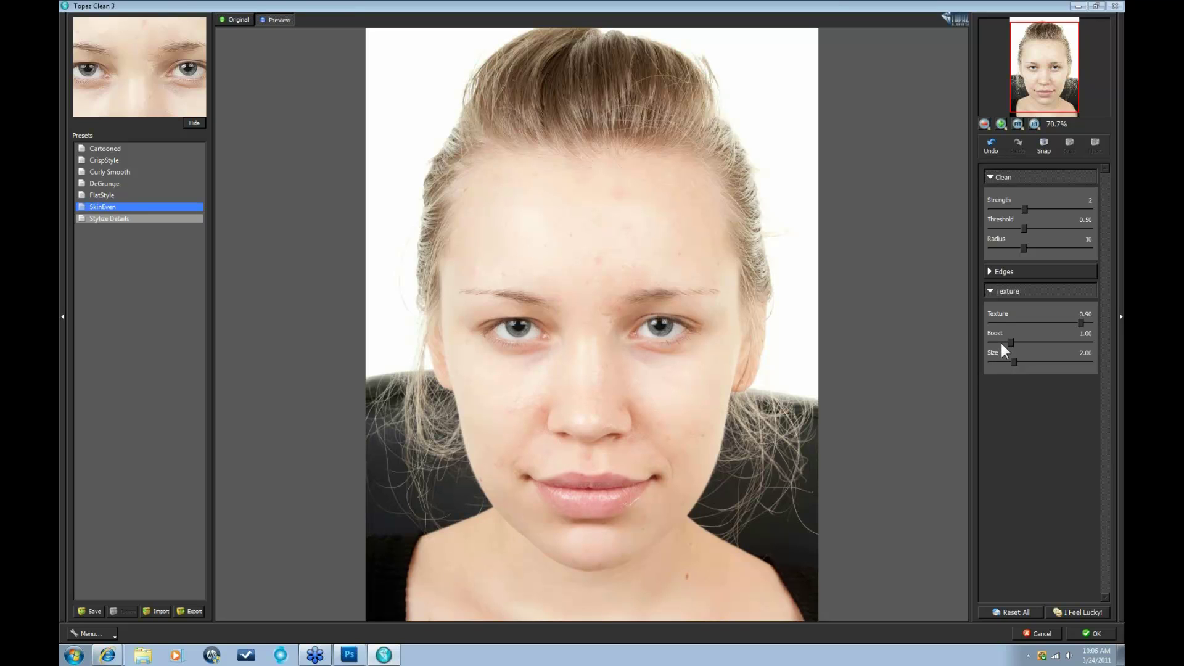
pyautogui.moveTo(1009, 344); pyautogui.dragTo(1012, 340)
pyautogui.click(1027, 343)
pyautogui.click(1043, 319)
pyautogui.click(1043, 342)
pyautogui.click(614, 298)
# Increase the texture Size slider to 3.02 for coarser skin grain.
pyautogui.click(995, 352)
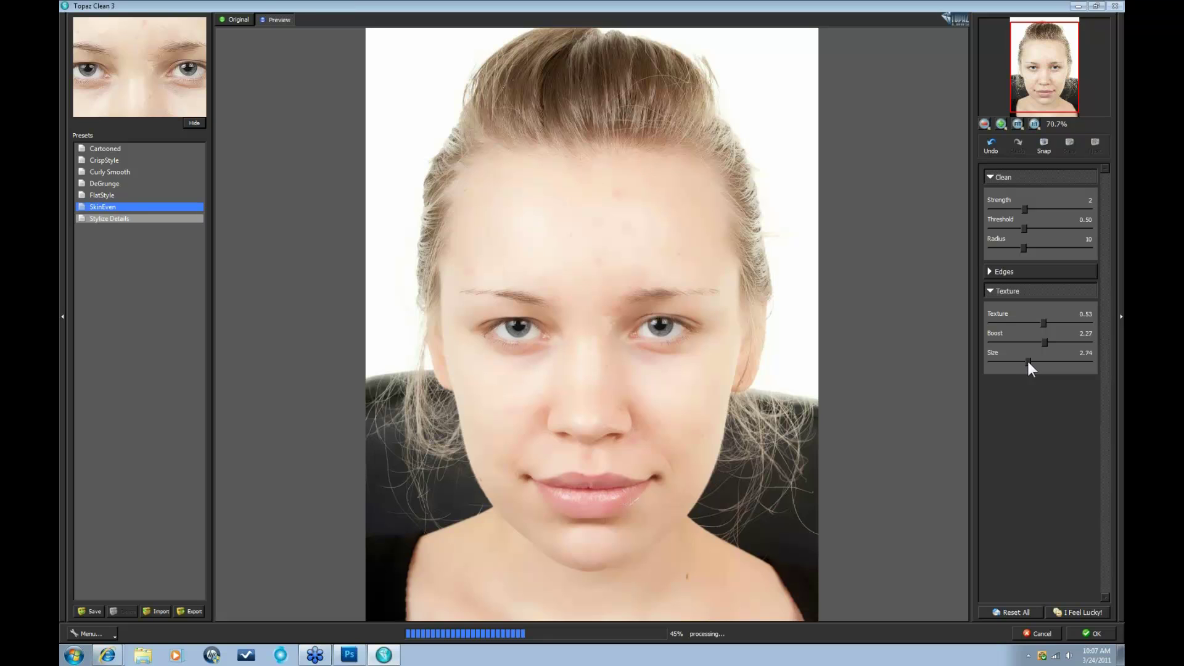
pyautogui.moveTo(1029, 362); pyautogui.dragTo(1033, 362)
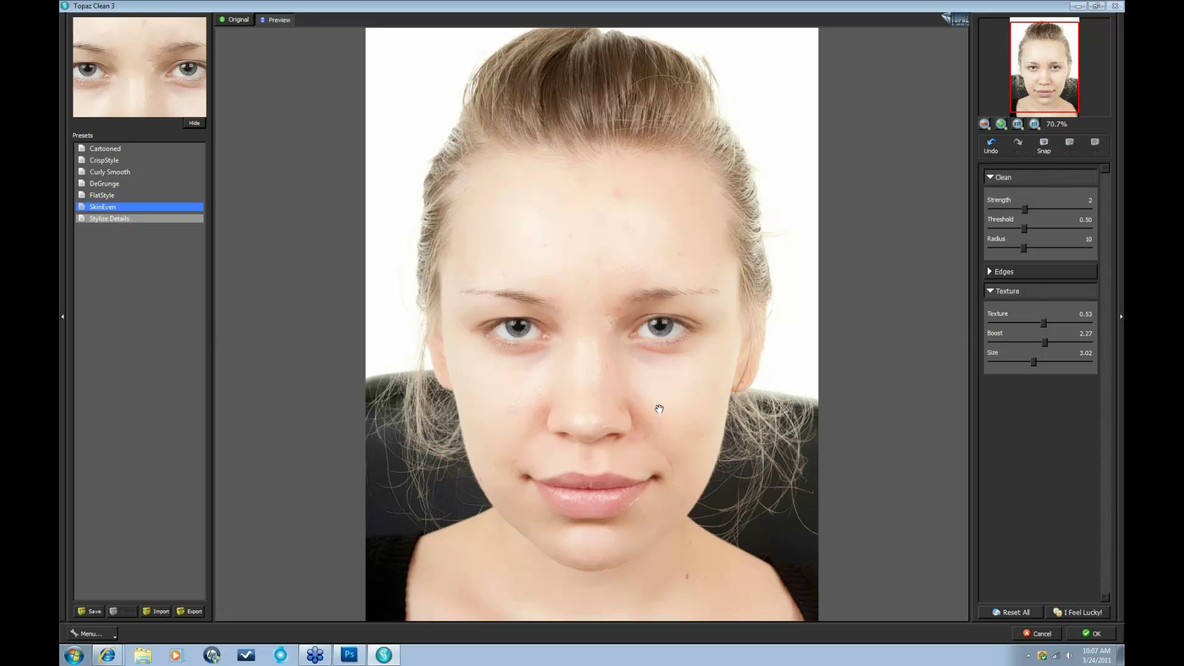
# Click OK to apply the Topaz Clean retouch to Background copy 2.
pyautogui.click(1095, 635)
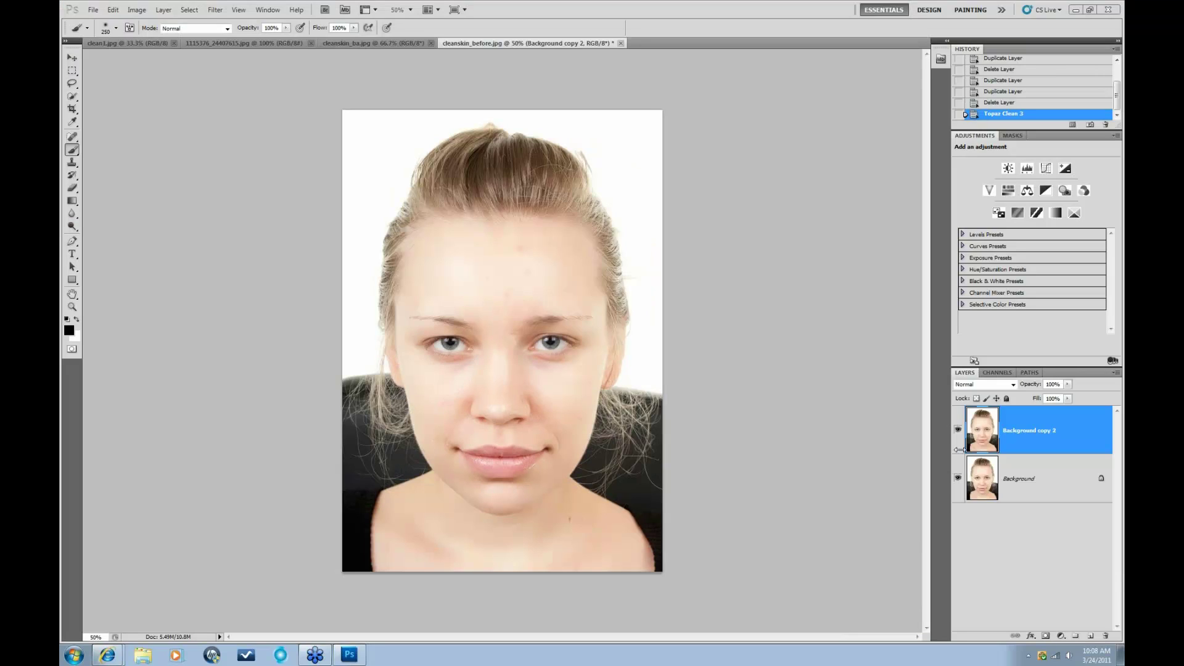
# Toggle Background copy 2's visibility to compare, then duplicate the original Background layer.
pyautogui.click(957, 429)
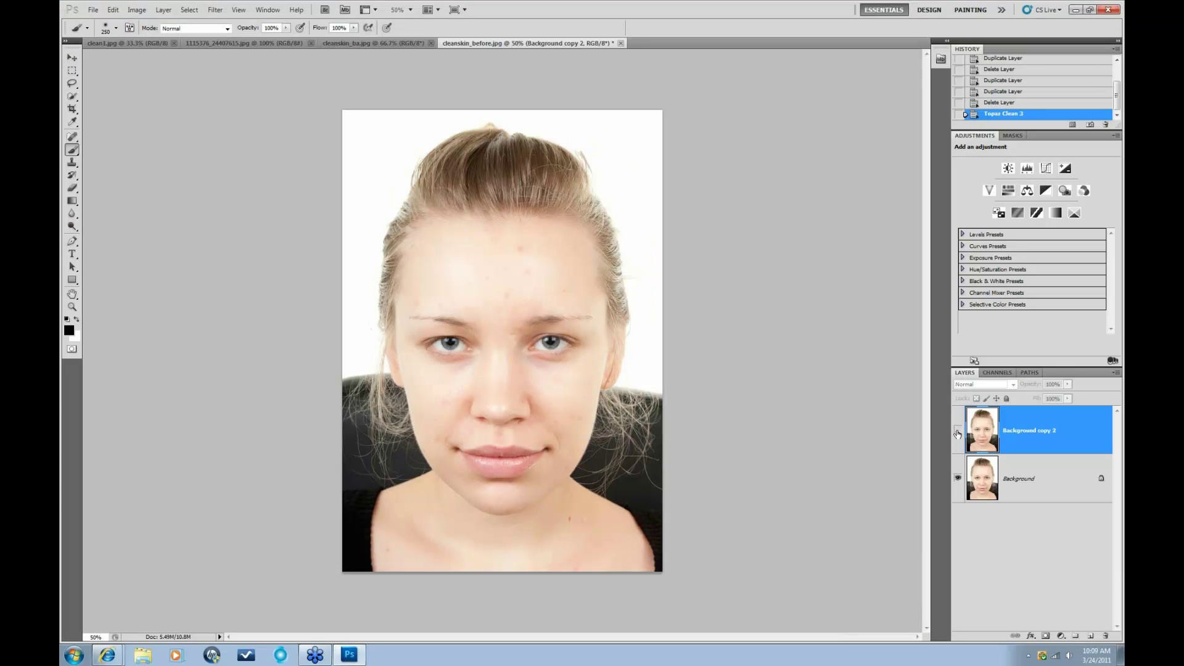
pyautogui.click(957, 430)
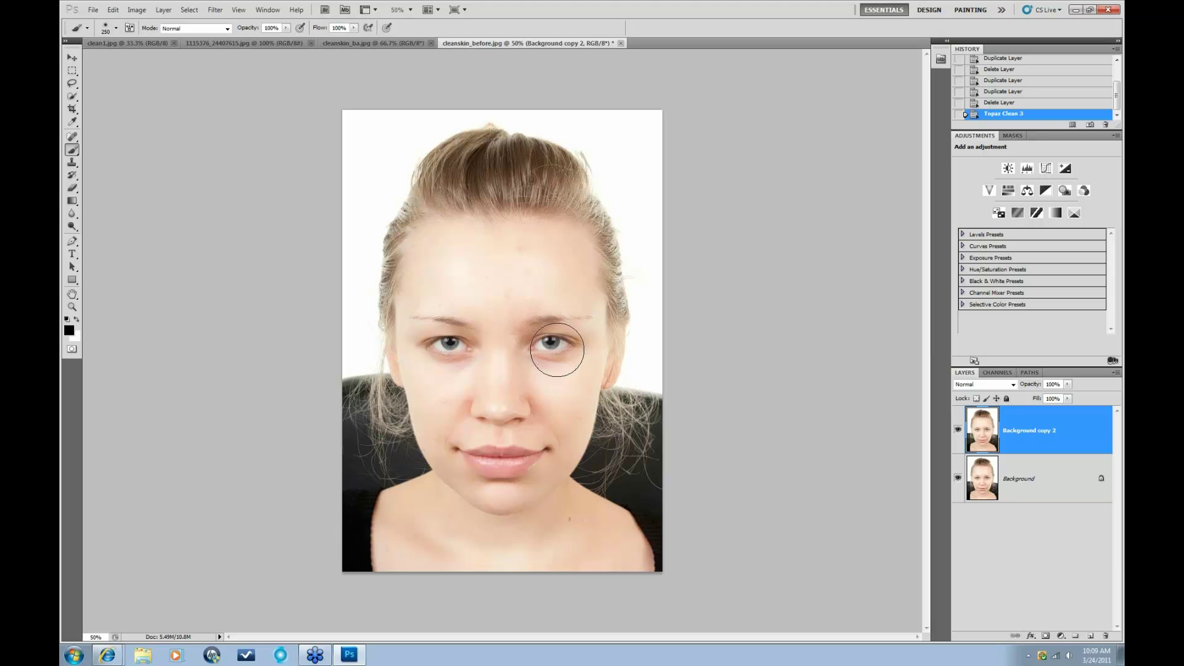
pyautogui.click(1031, 482)
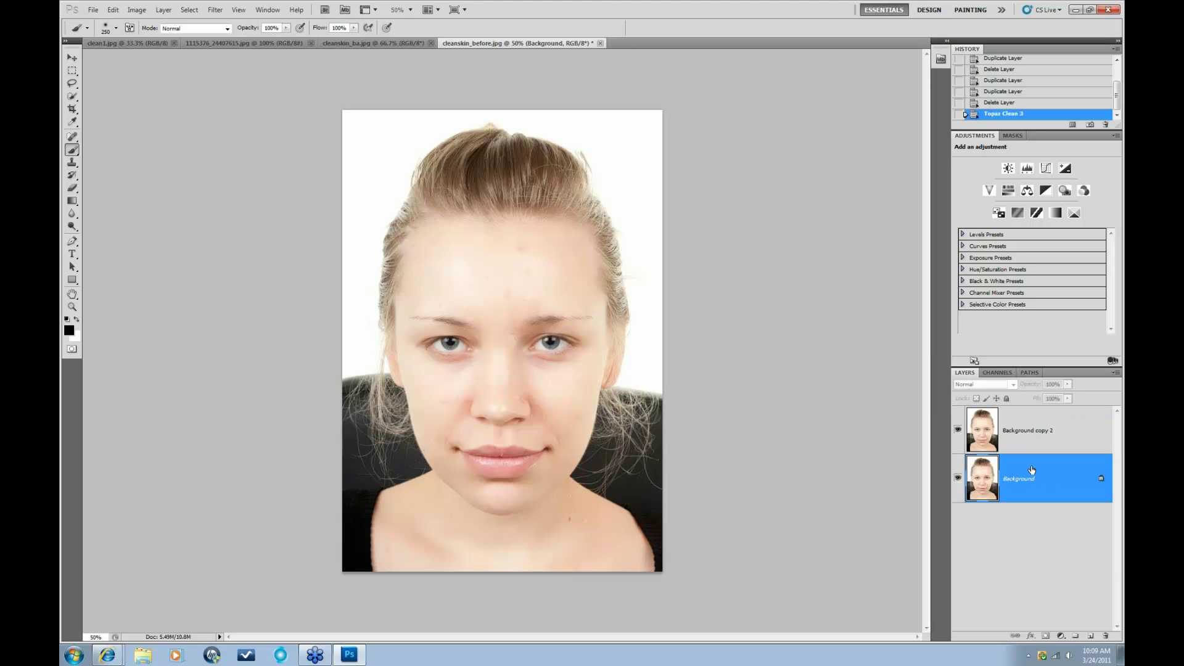
pyautogui.moveTo(1032, 478); pyautogui.dragTo(1091, 639)
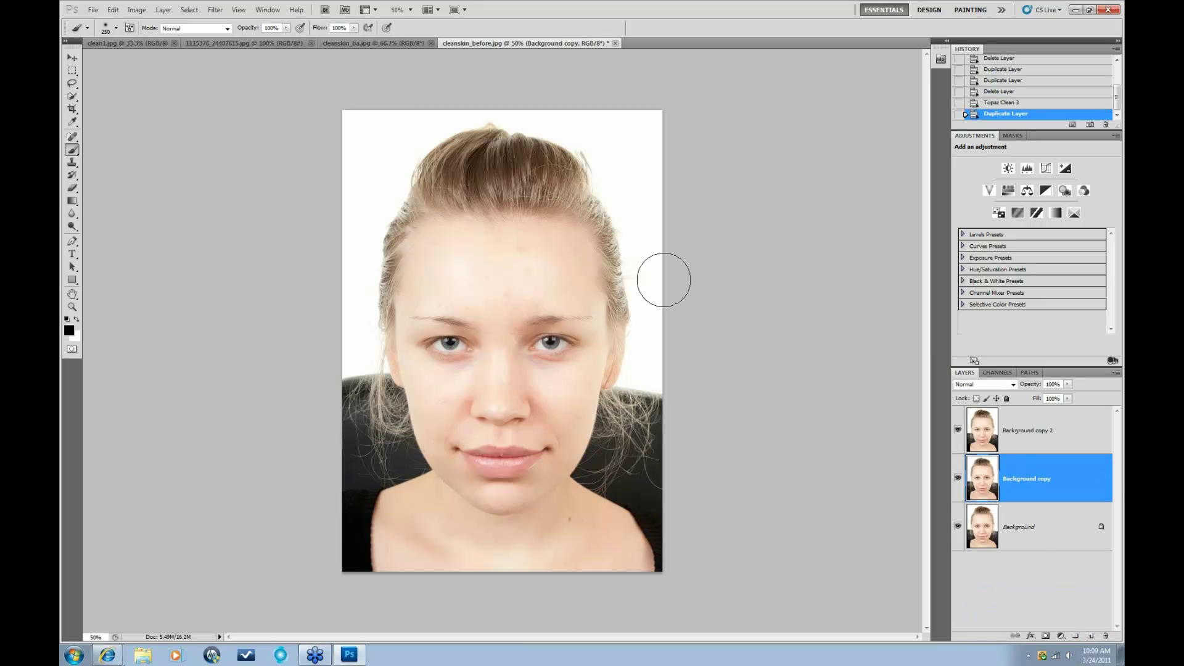
# Open Filter > Topaz Labs > Topaz Clean 3 on the new Background copy.
pyautogui.click(215, 10)
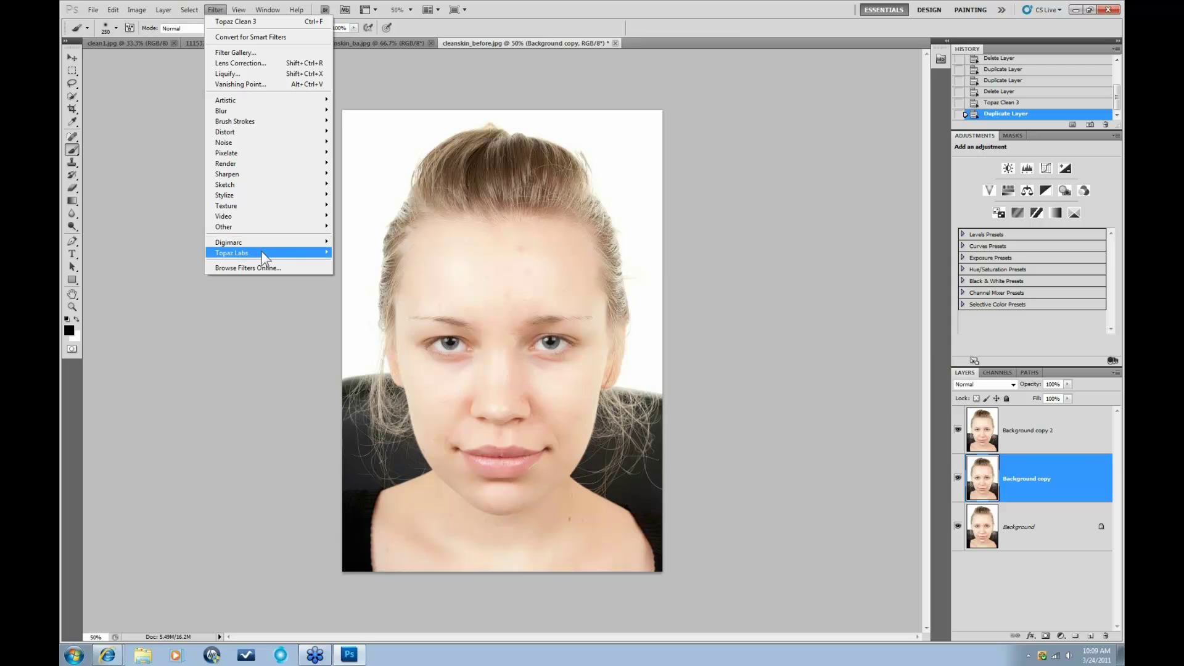
pyautogui.moveTo(311, 253)
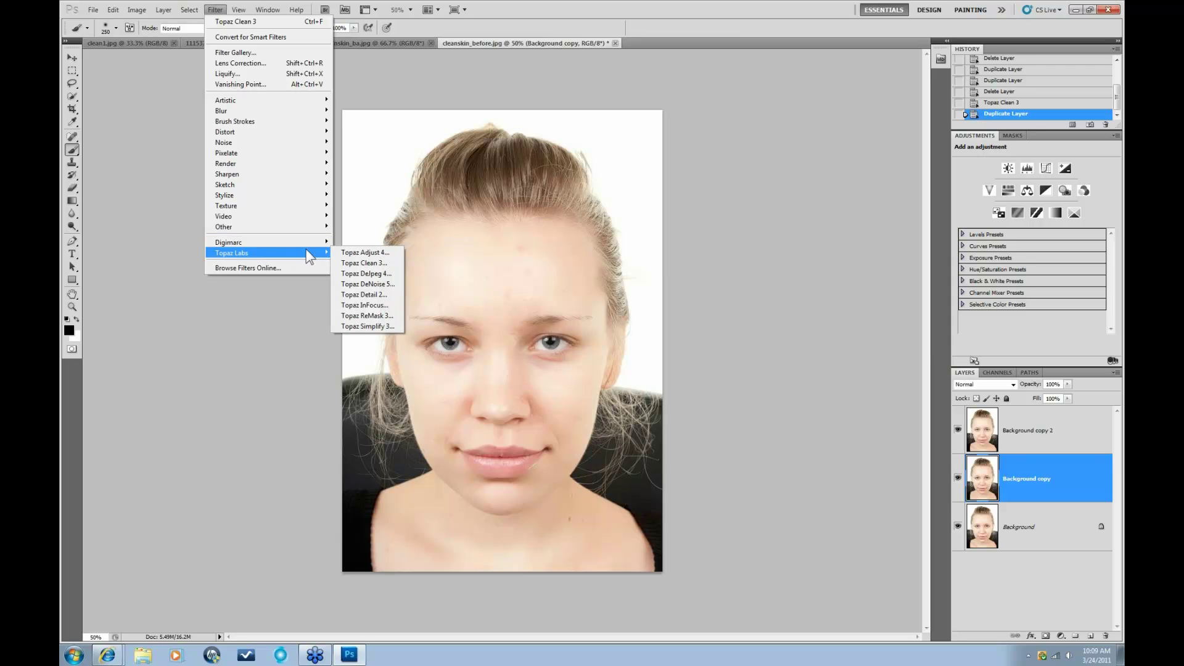
pyautogui.click(368, 263)
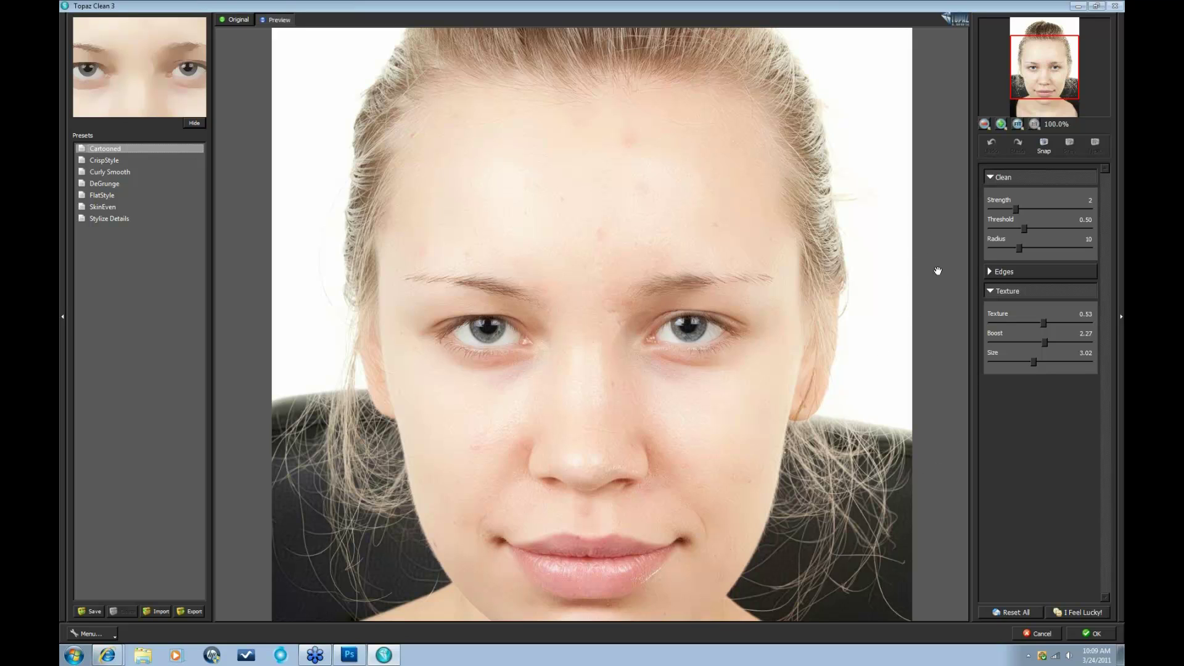
# Reset all Topaz Clean 3 settings to defaults, collapse Texture and Clean, and expand Edges.
pyautogui.click(1011, 610)
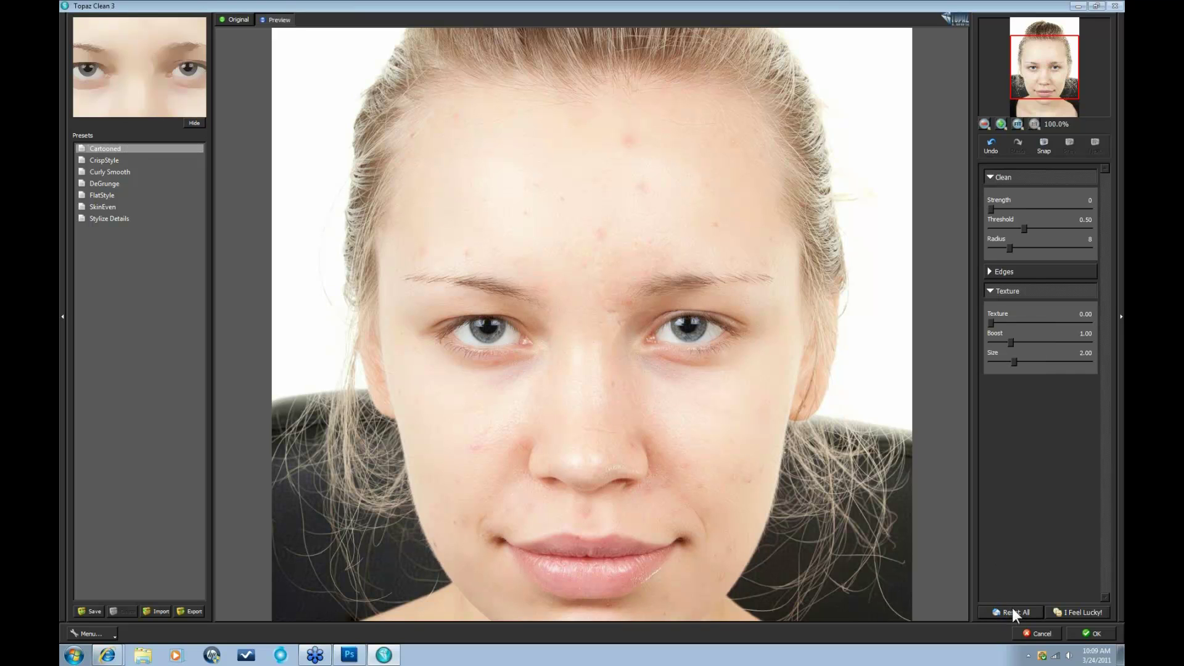
pyautogui.click(990, 291)
pyautogui.click(991, 177)
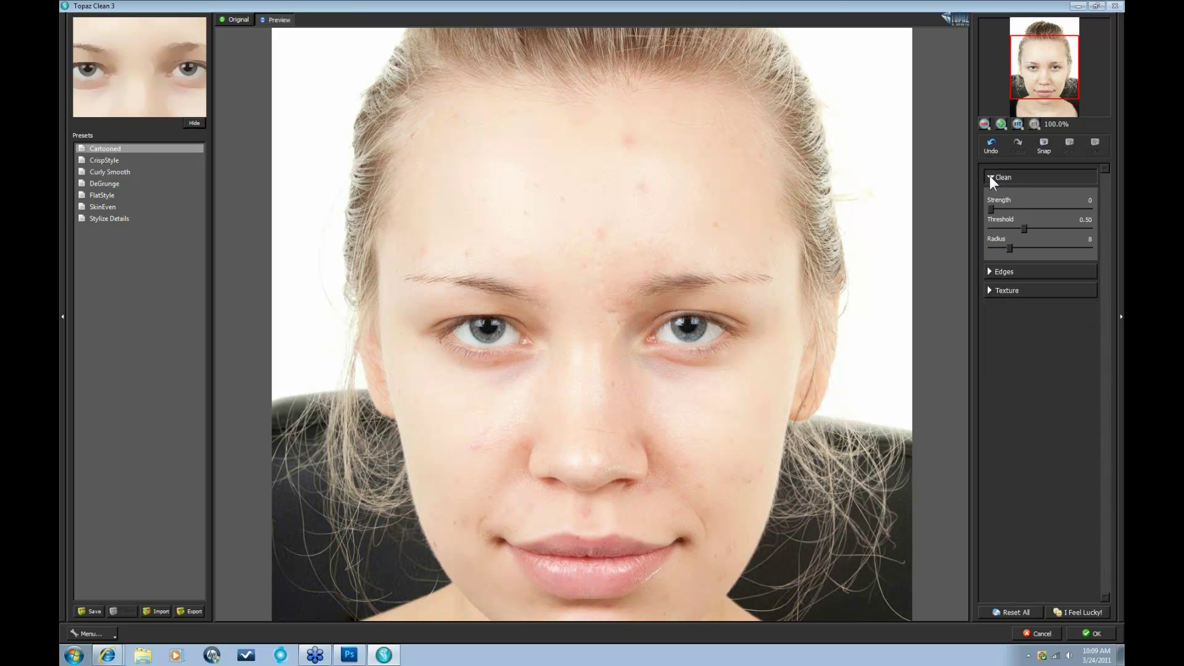
pyautogui.click(988, 196)
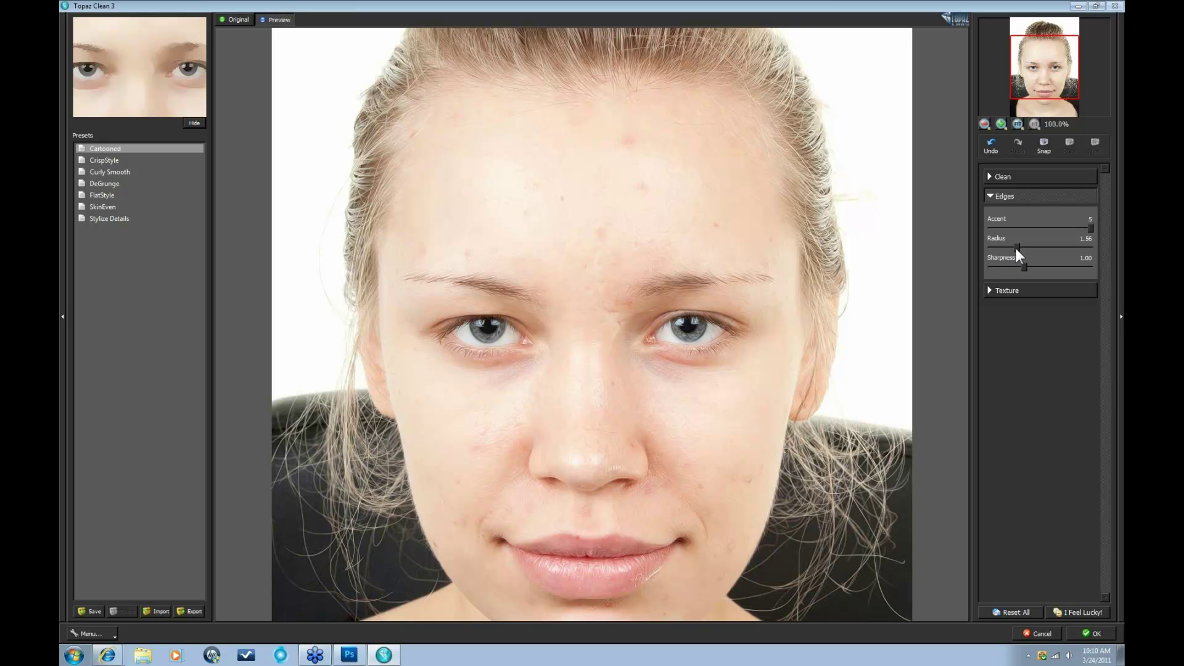
# Set the Edges Radius to 0.79 and Sharpness to about 1.58.
pyautogui.moveTo(1015, 248); pyautogui.dragTo(1019, 250)
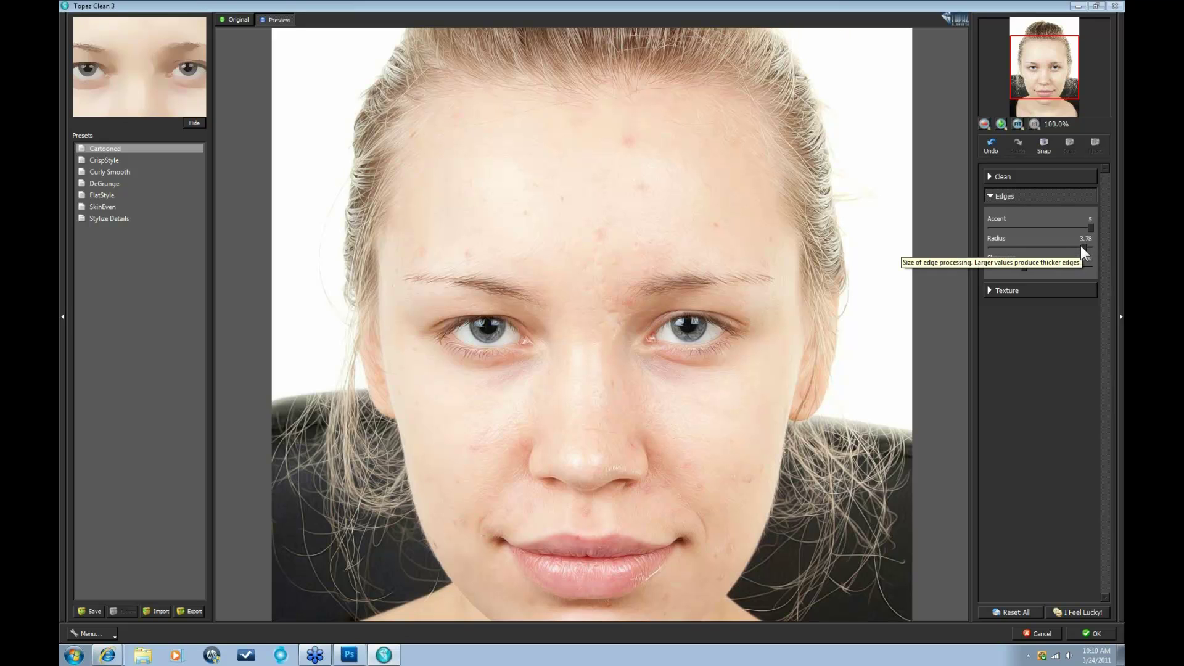
pyautogui.moveTo(1083, 245); pyautogui.dragTo(1074, 243)
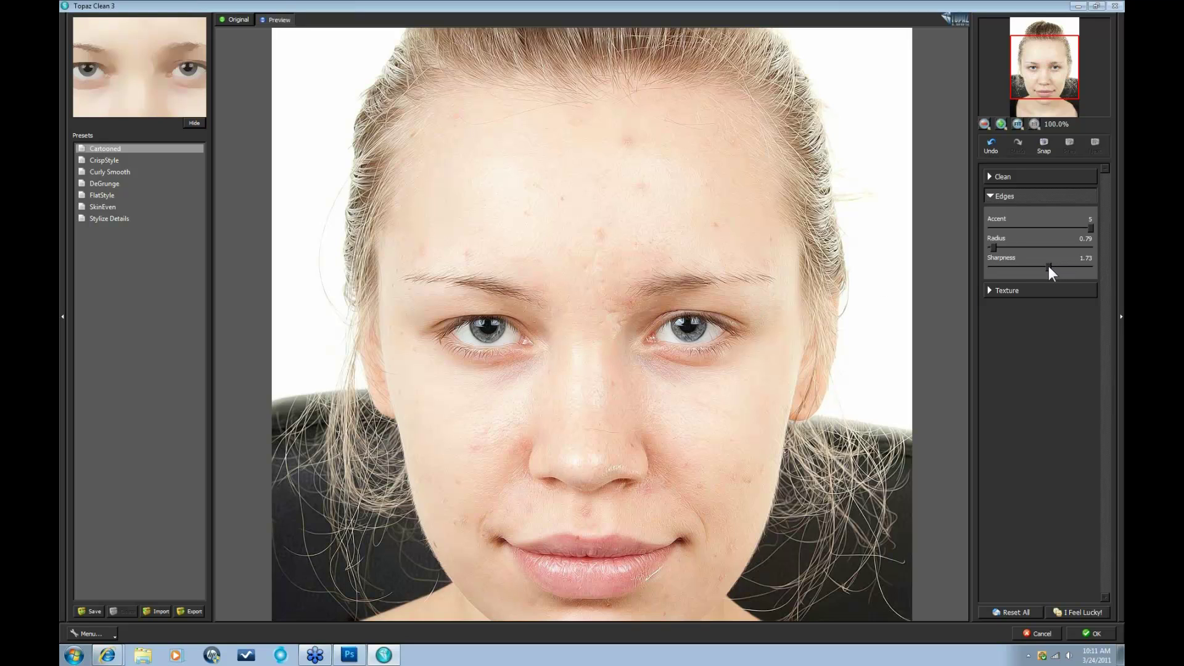
pyautogui.moveTo(1048, 267); pyautogui.dragTo(1041, 267)
# Compare the edit with undo/redo, raise edge Sharpness to 2.13, and apply it to Background copy.
pyautogui.hotkey('ctrl', 'z')
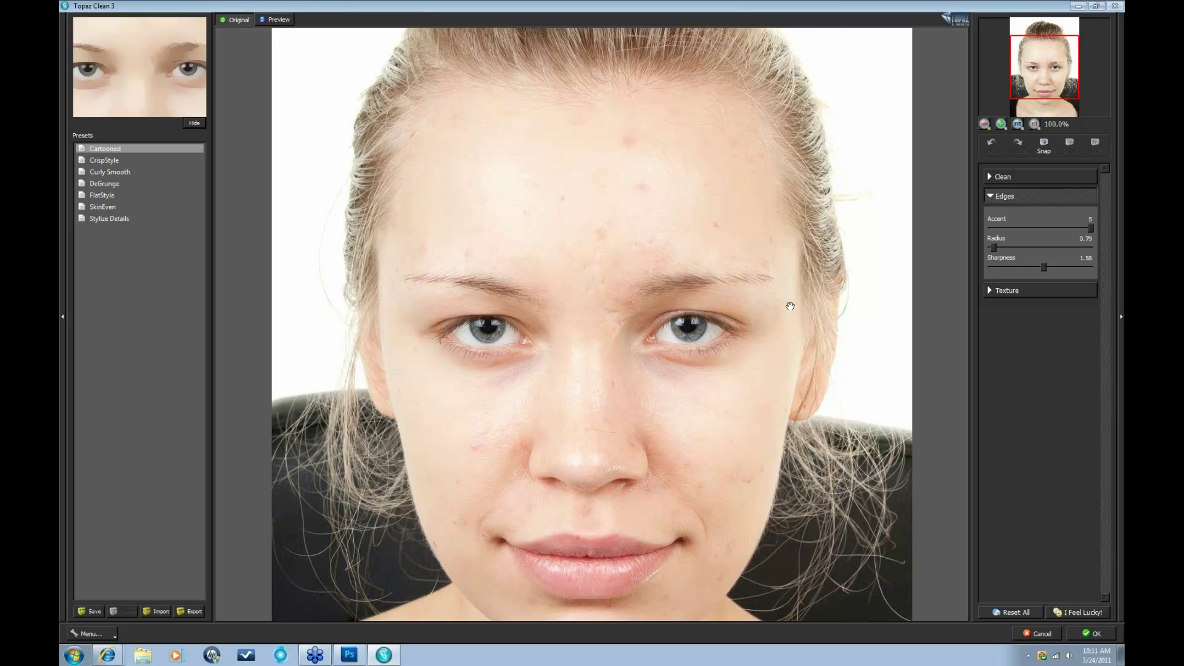
pyautogui.hotkey('ctrl', 'y')
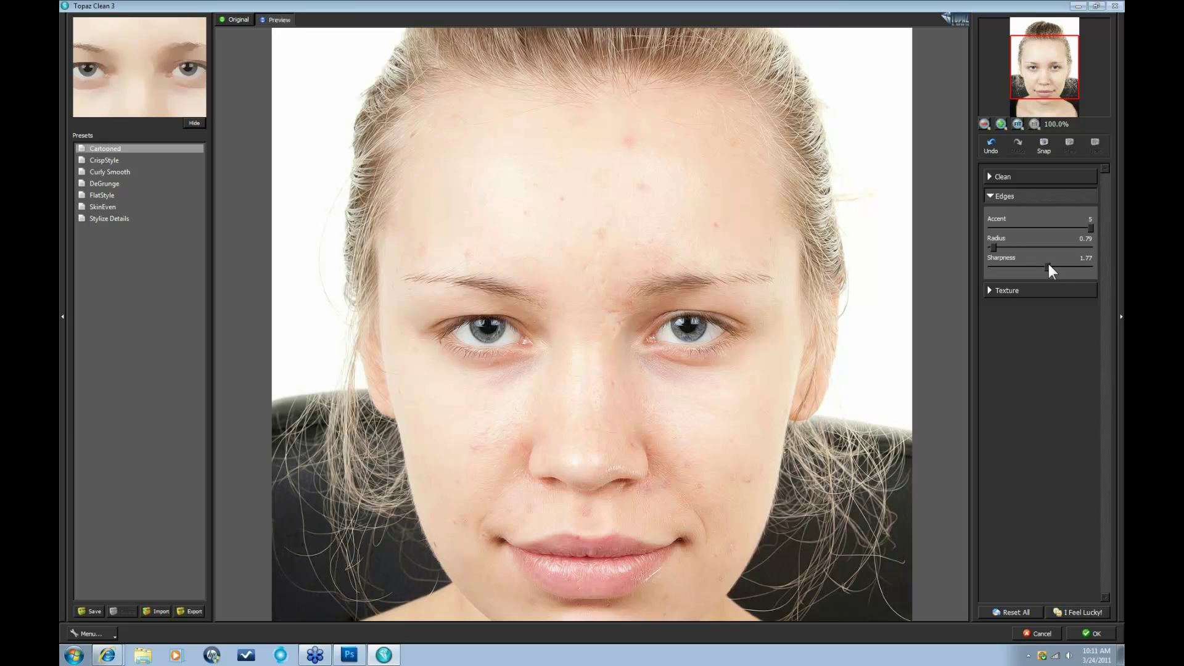
pyautogui.click(1061, 266)
pyautogui.click(1097, 632)
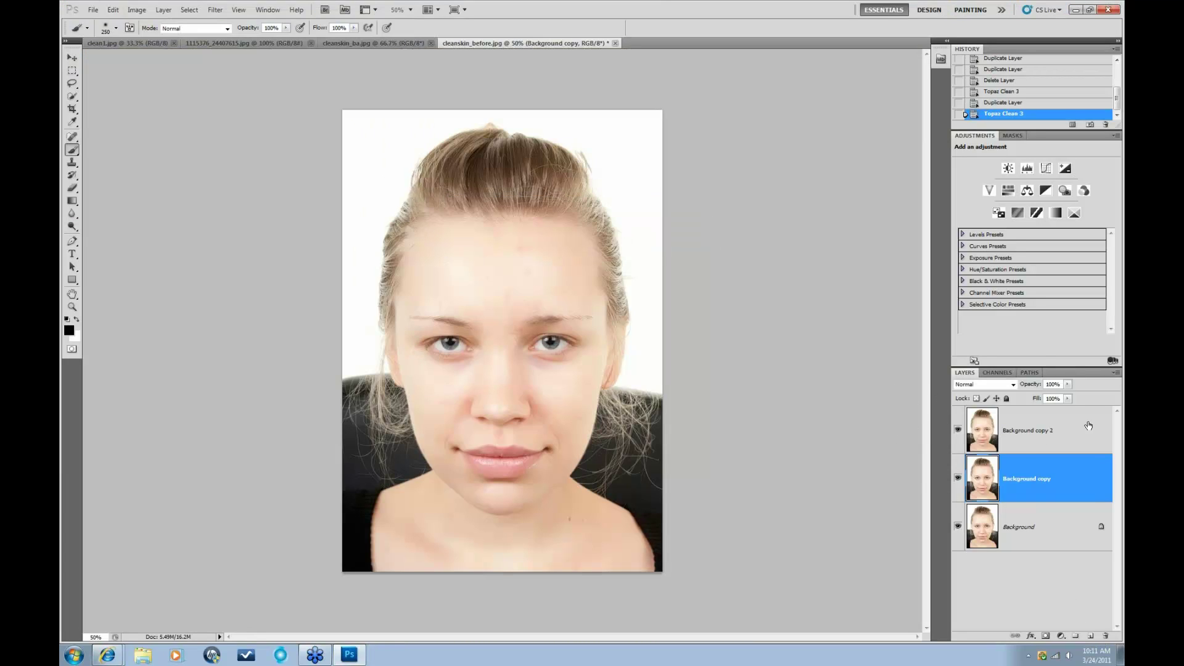
# Add a white Layer > Layer Mask > Reveal All mask to Background copy 2.
pyautogui.click(1027, 433)
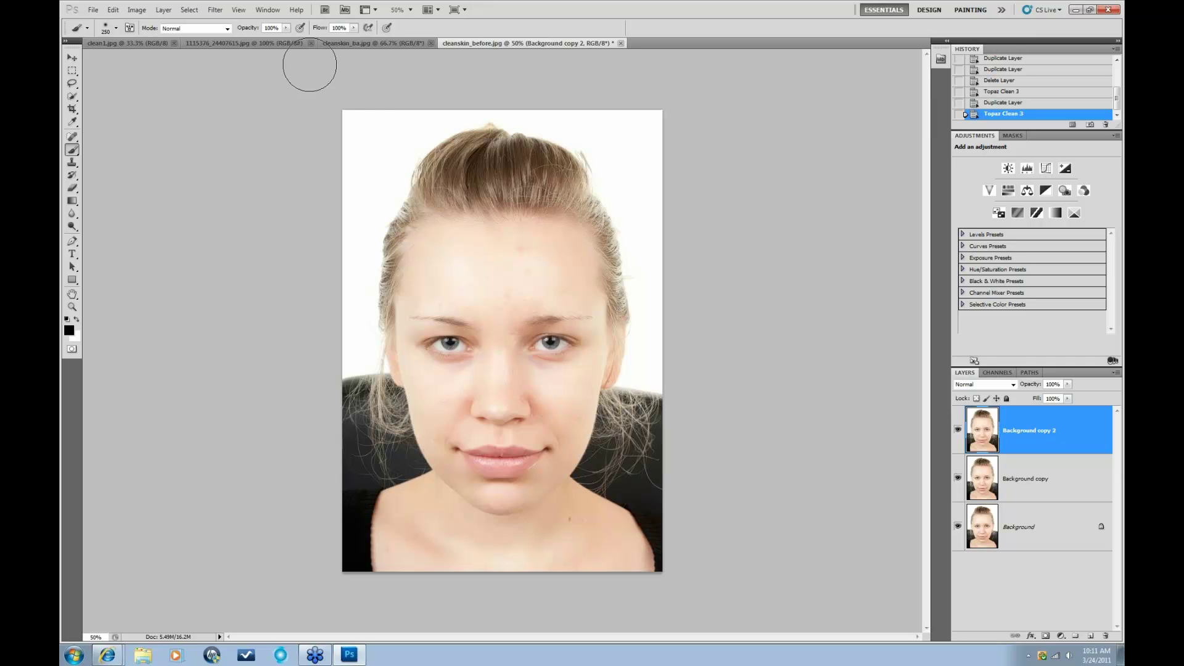
pyautogui.click(163, 10)
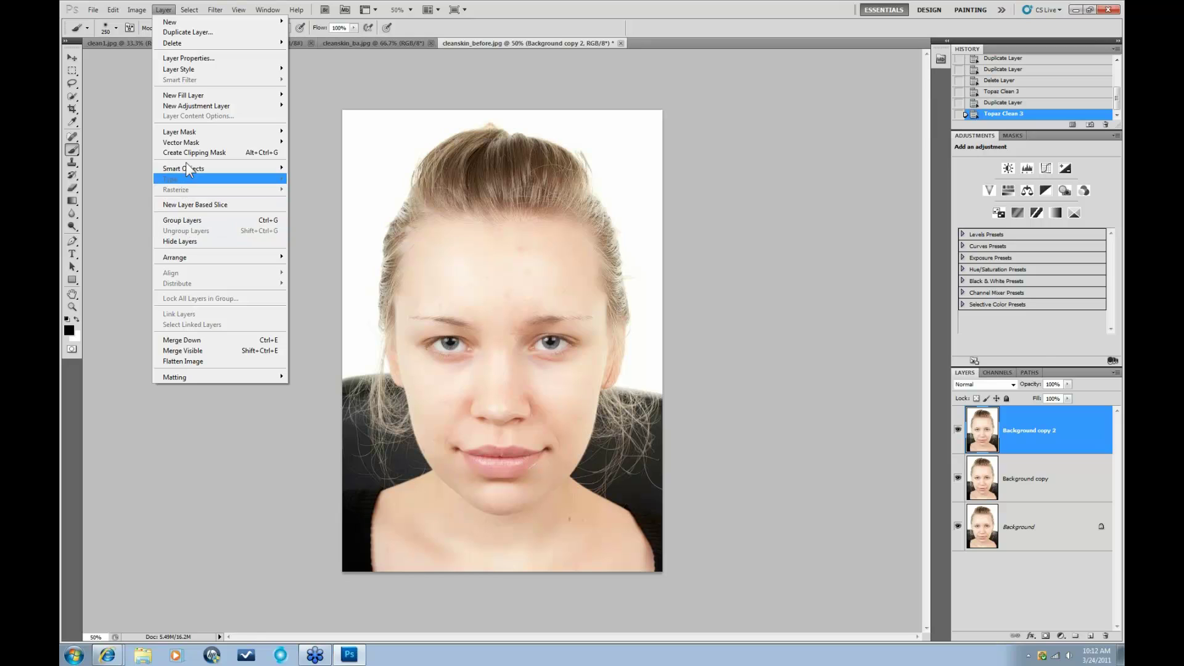
pyautogui.moveTo(198, 133)
pyautogui.click(301, 130)
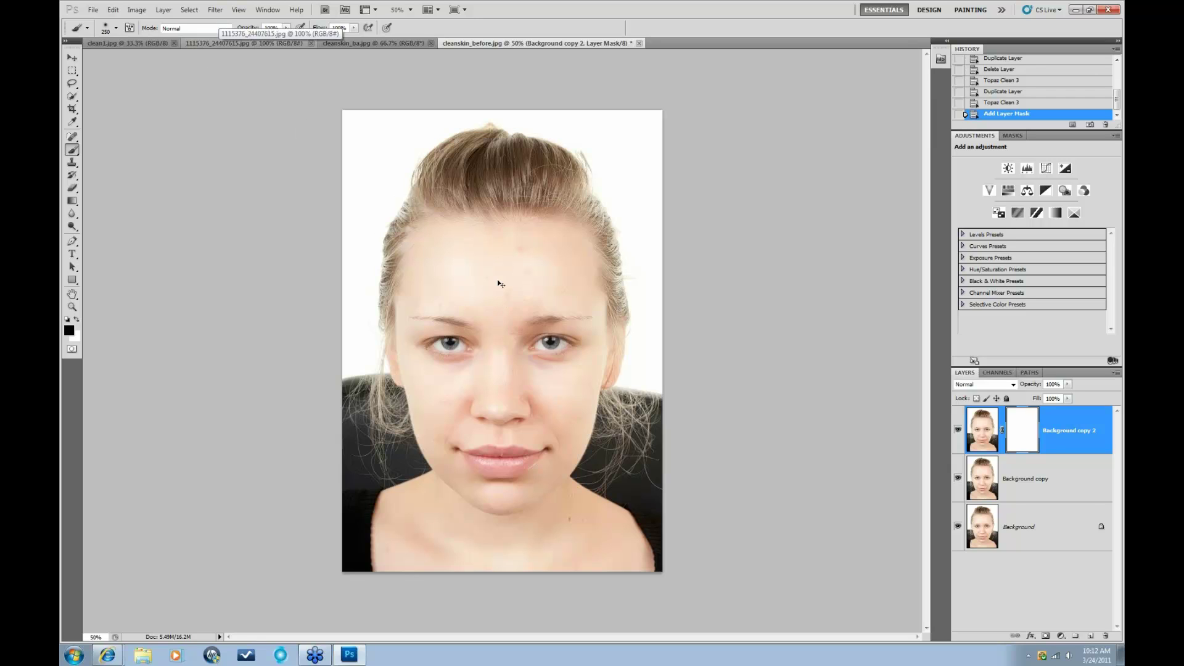
# Zoom in and paint black with a 50-pixel brush over both eyes and the eyebrow.
pyautogui.hotkey('ctrl', '+')
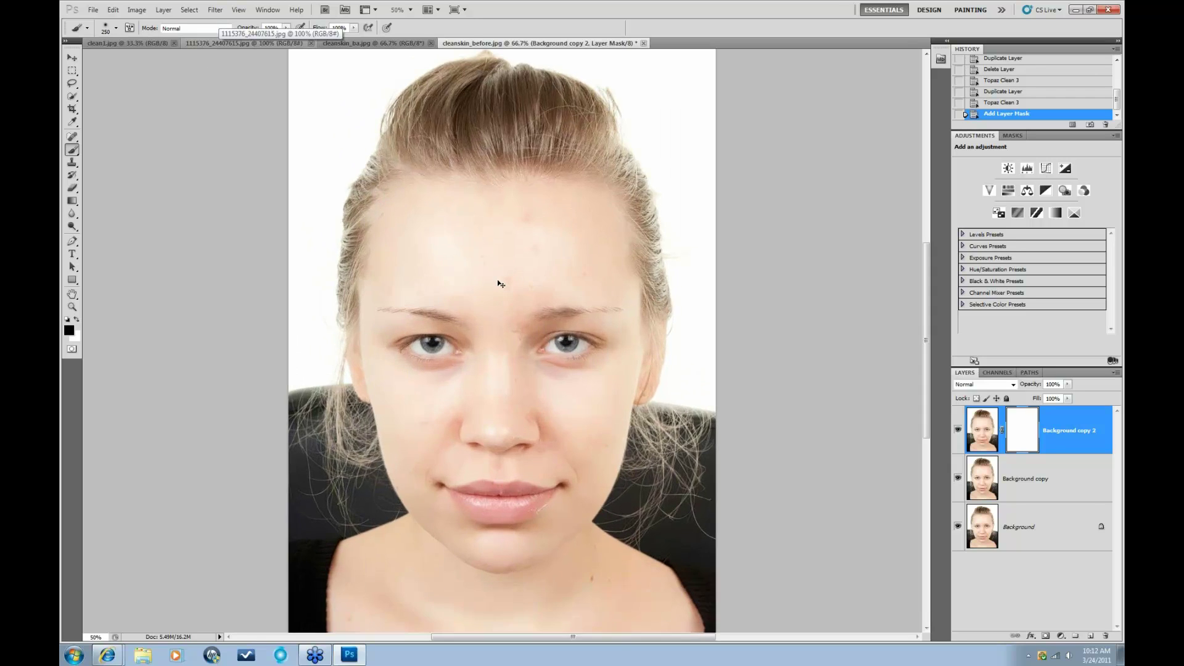
pyautogui.press('[')
pyautogui.press('[')
pyautogui.press('[')
pyautogui.press('[')
pyautogui.press('[')
pyautogui.press('[')
pyautogui.press('[')
pyautogui.press('[')
pyautogui.press('[')
pyautogui.press('[')
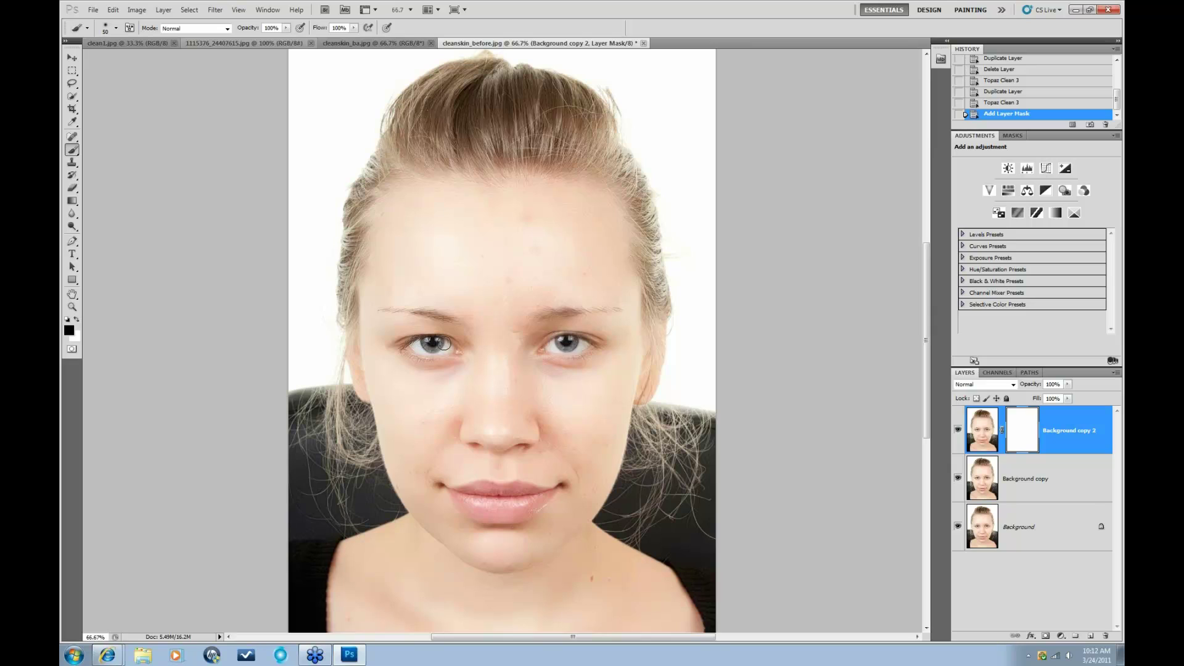
pyautogui.moveTo(450, 355)
pyautogui.mouseDown()
pyautogui.moveTo(457, 345)
pyautogui.moveTo(407, 346)
pyautogui.mouseUp()
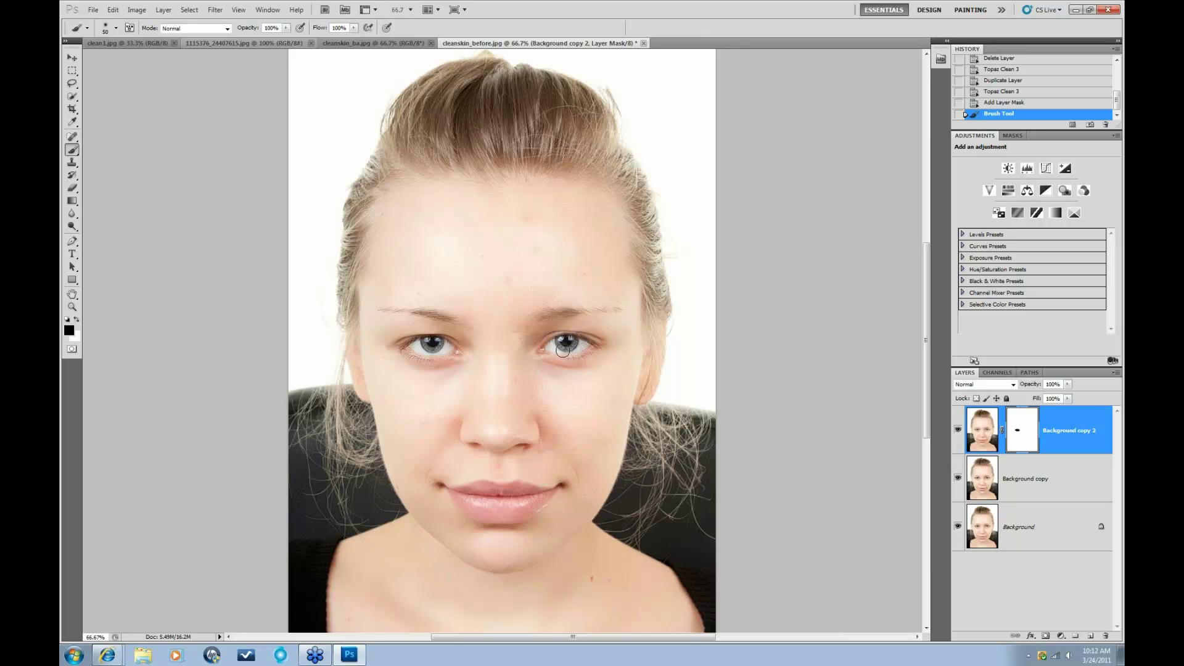
pyautogui.moveTo(553, 351)
pyautogui.mouseDown()
pyautogui.moveTo(570, 319)
pyautogui.moveTo(544, 315)
pyautogui.moveTo(613, 312)
pyautogui.mouseUp()
pyautogui.moveTo(401, 312); pyautogui.dragTo(373, 309)
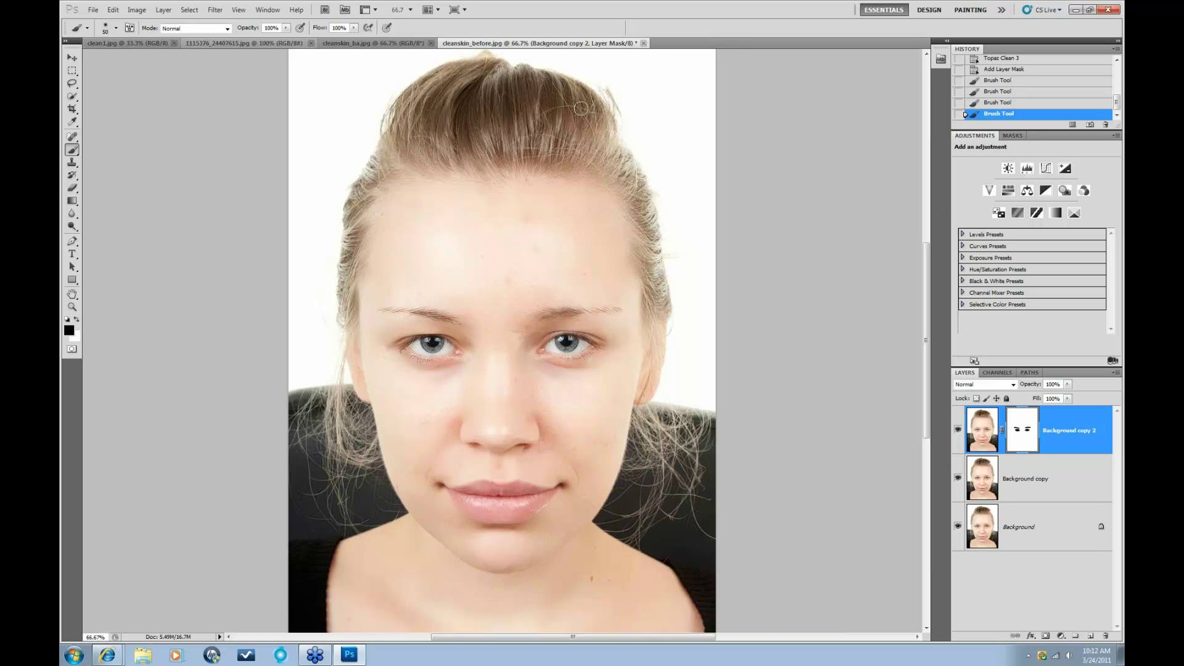
# Paint black with an 80-pixel brush over the hair on both sides and the lips.
pyautogui.press(']')
pyautogui.press(']')
pyautogui.press(']')
pyautogui.press(']')
pyautogui.press(']')
pyautogui.press(']')
pyautogui.press(']')
pyautogui.press(']')
pyautogui.press(']')
pyautogui.press(']')
pyautogui.press(']')
pyautogui.moveTo(320, 426); pyautogui.dragTo(337, 478)
pyautogui.moveTo(763, 464); pyautogui.dragTo(695, 423)
pyautogui.press('[')
pyautogui.press('[')
pyautogui.press('[')
pyautogui.press('[')
pyautogui.press('[')
pyautogui.press('[')
pyautogui.press('[')
pyautogui.press('[')
pyautogui.moveTo(477, 503)
pyautogui.mouseDown()
pyautogui.moveTo(529, 497)
pyautogui.moveTo(483, 493)
pyautogui.moveTo(537, 495)
pyautogui.moveTo(508, 511)
pyautogui.moveTo(483, 510)
pyautogui.mouseUp()
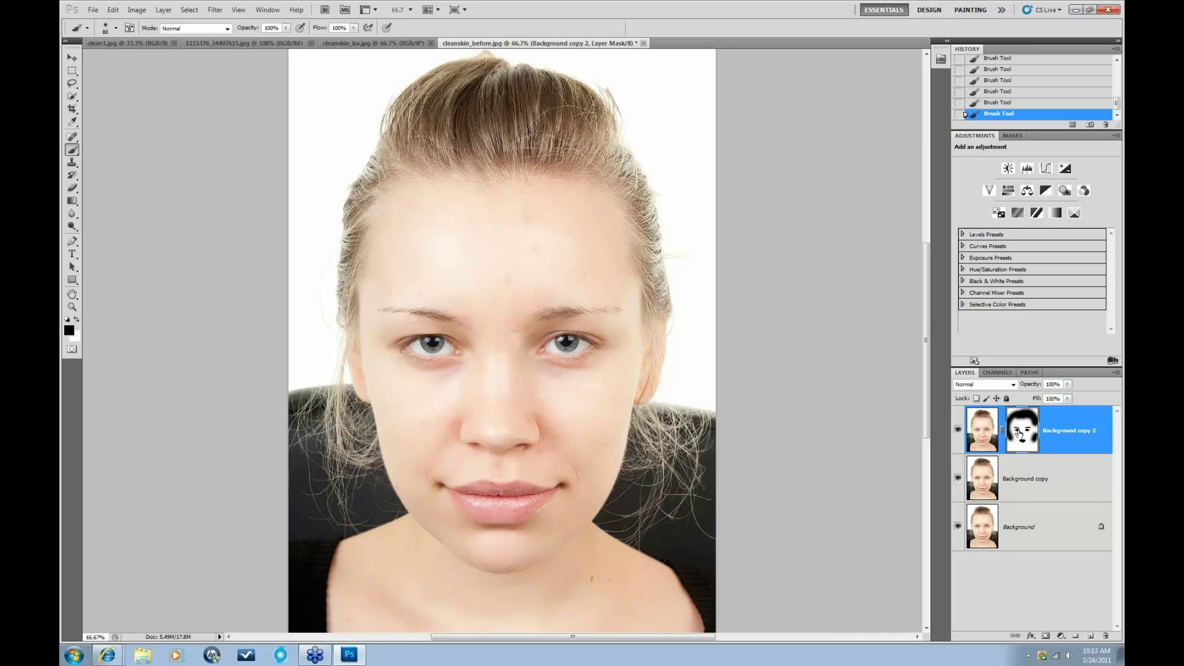
pyautogui.click(960, 478)
pyautogui.click(959, 431)
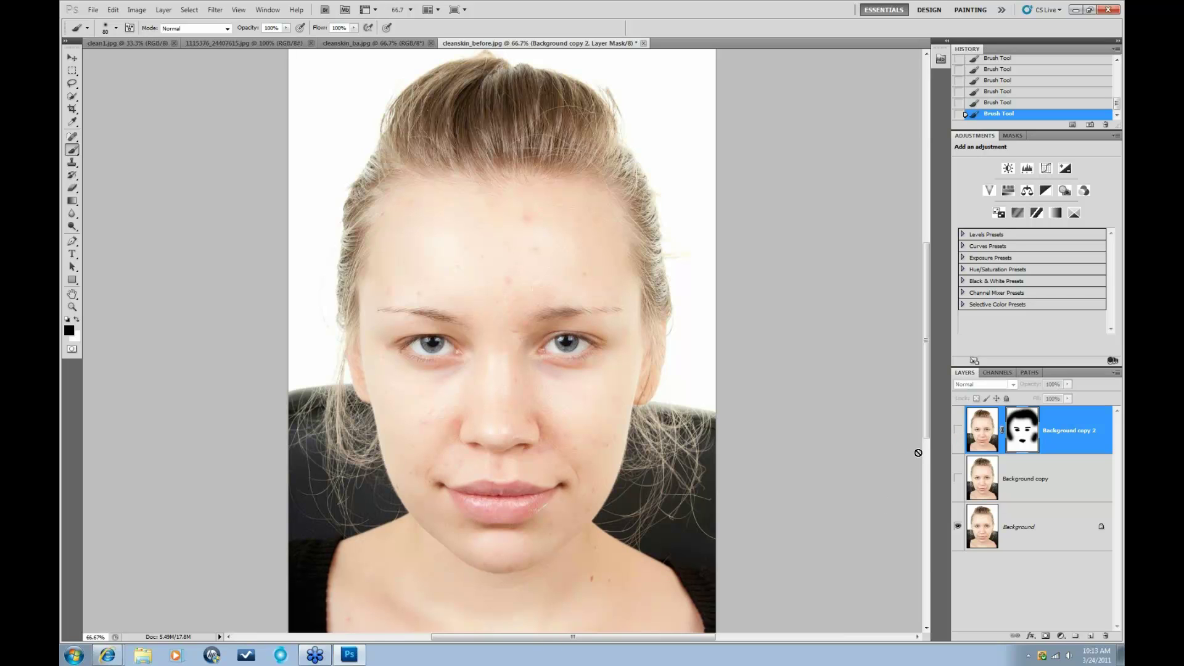
pyautogui.click(958, 433)
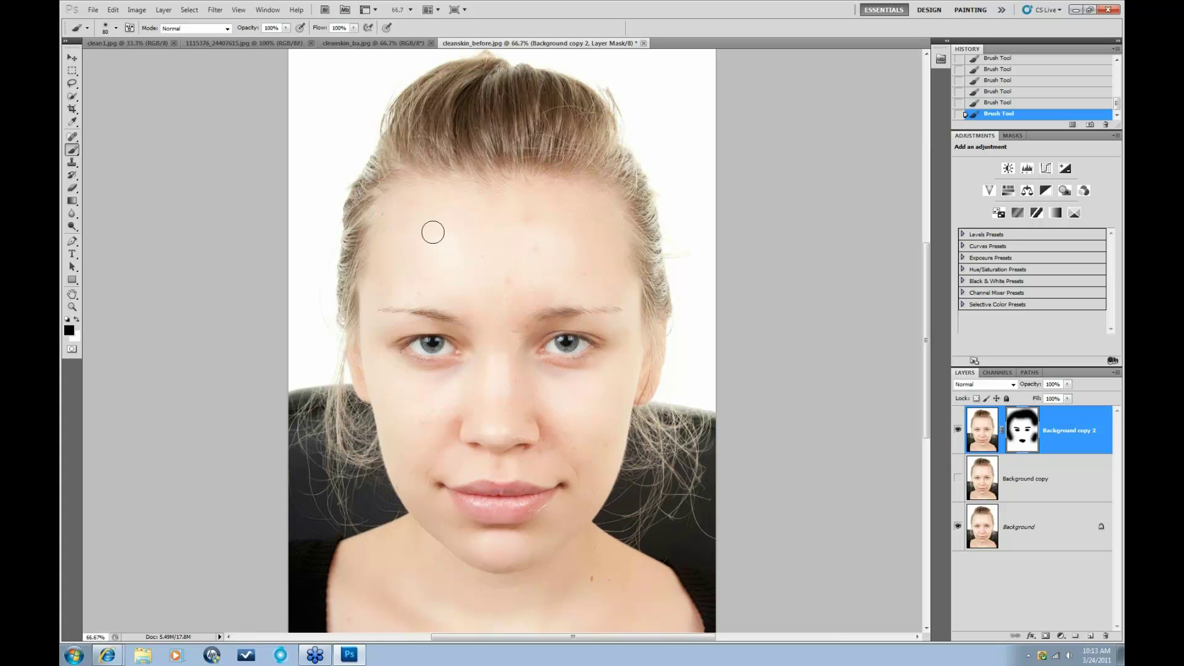
# Turn the Background copy layer's visibility back on so all three layers show.
pyautogui.click(958, 479)
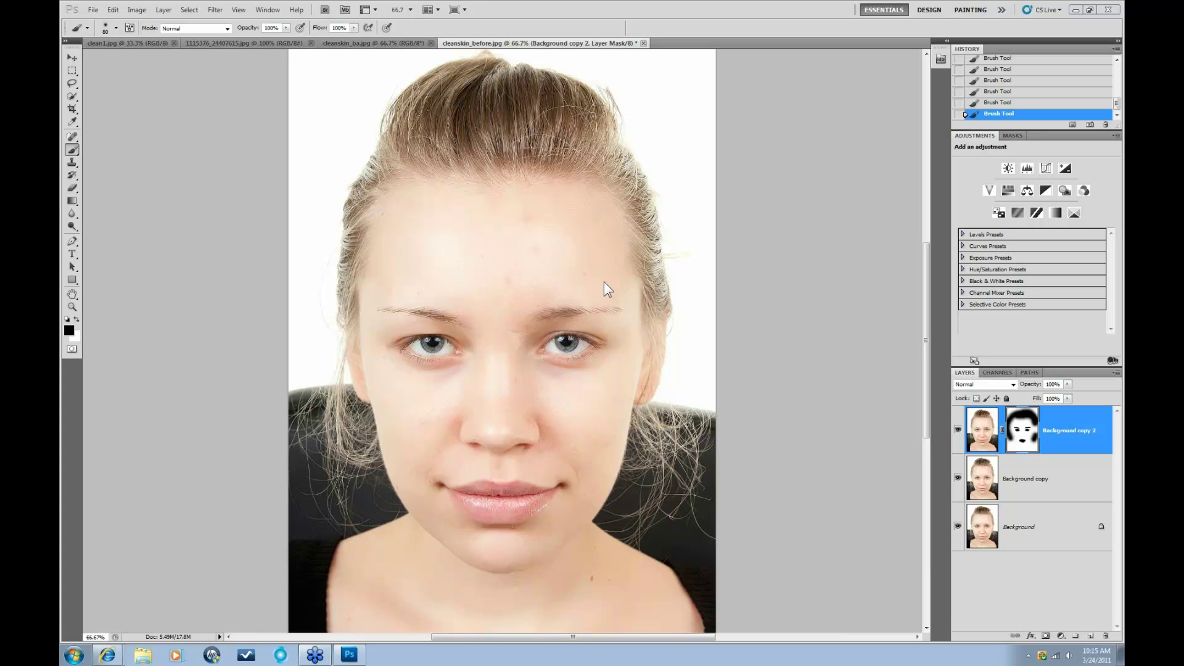
# Switch to the cleanskin_ba.jpg document showing the before/after split.
pyautogui.click(350, 43)
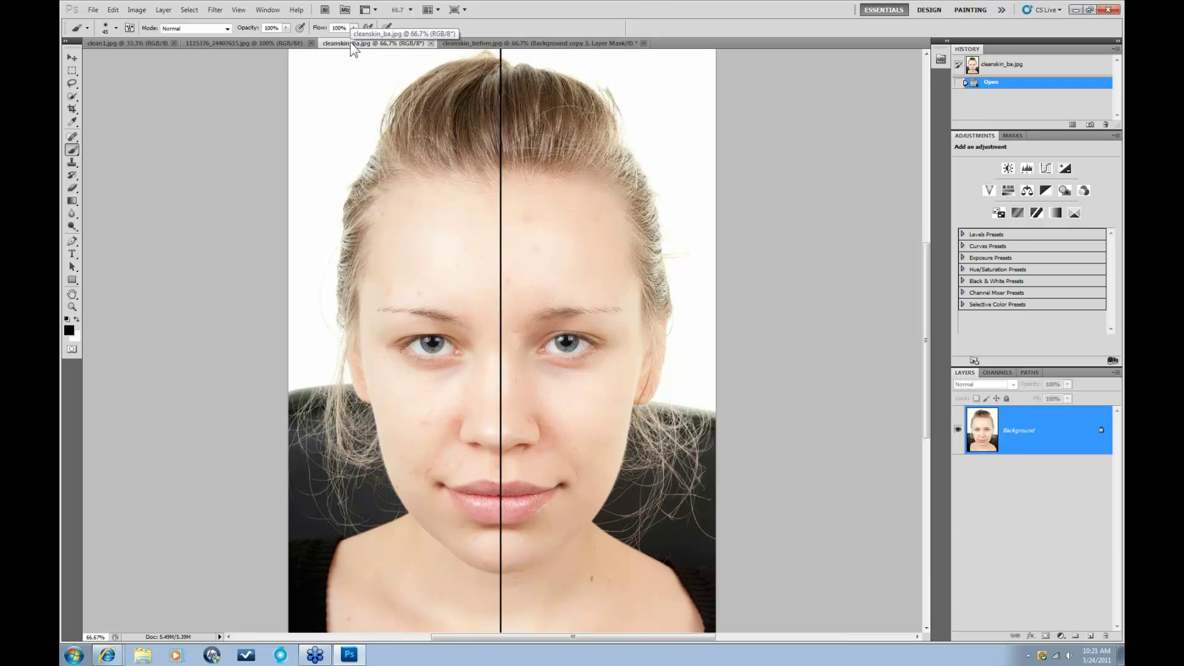